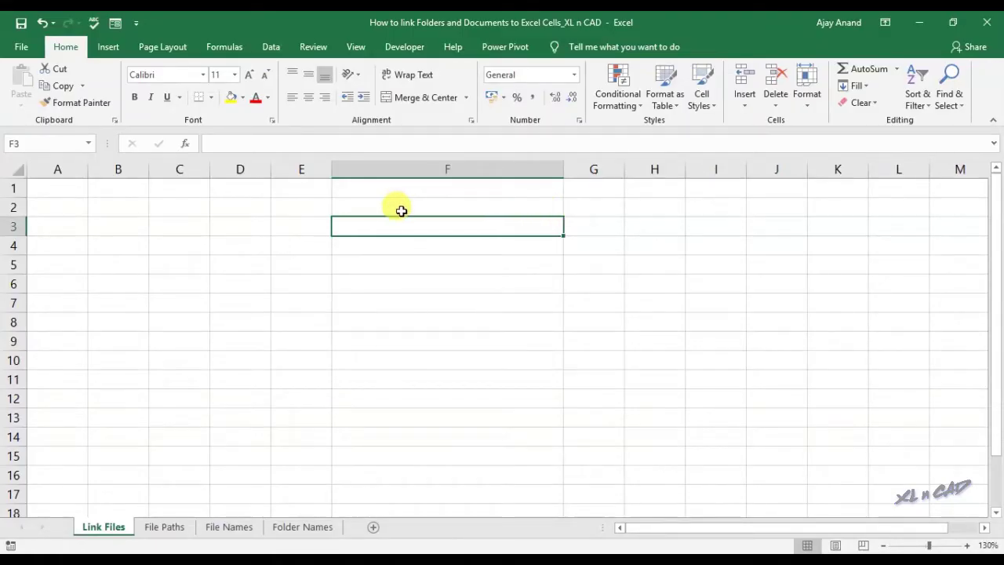
- Link F3 to the F:\EBook\51 Ready To Use Excel Macros folder, displaying 'Folder for E Book'
{"action": "right_click", "coordinate": [543, 230]}
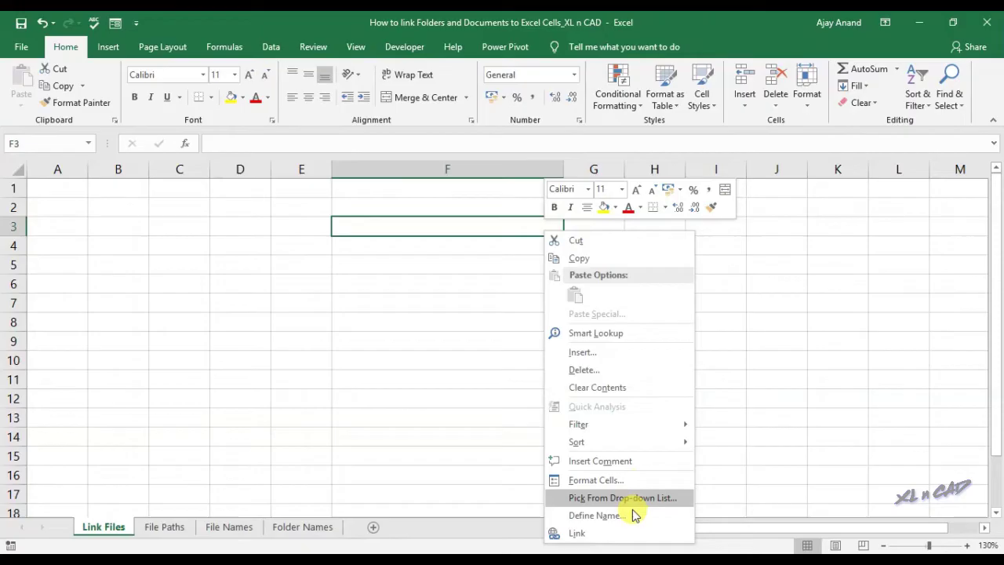
{"action": "left_click", "coordinate": [630, 533]}
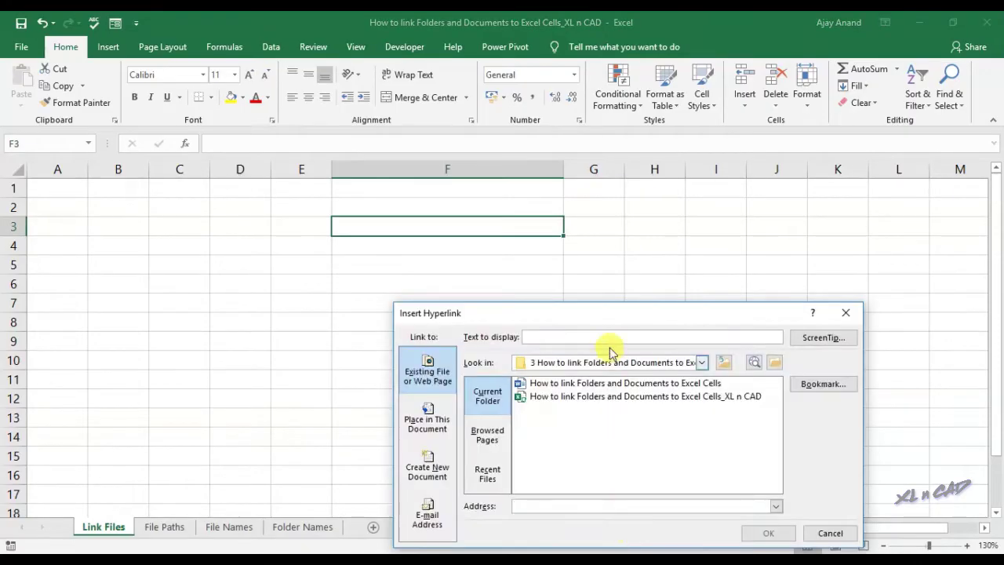
{"action": "left_click_drag", "start_coordinate": [610, 315], "coordinate": [618, 206]}
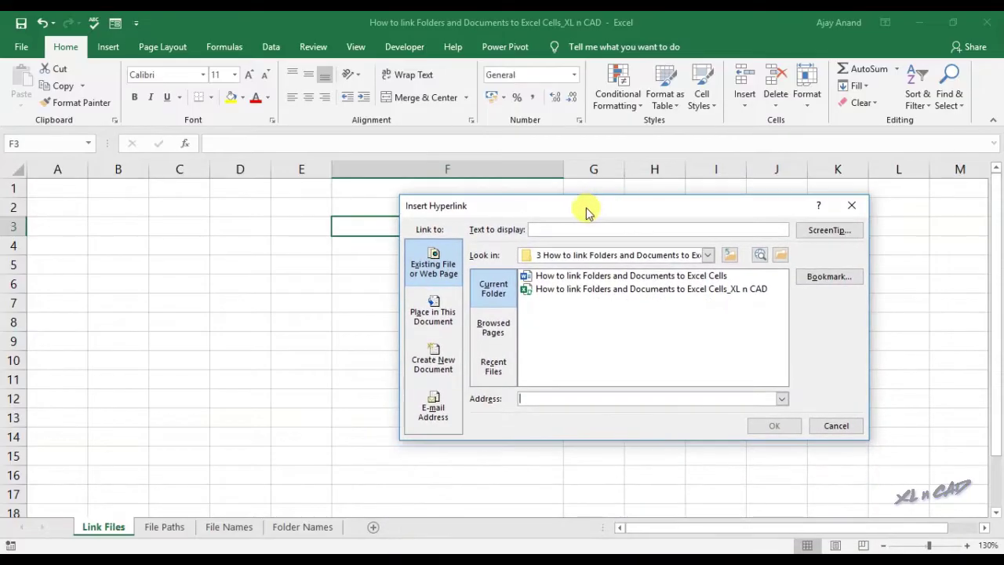
{"action": "left_click", "coordinate": [709, 257]}
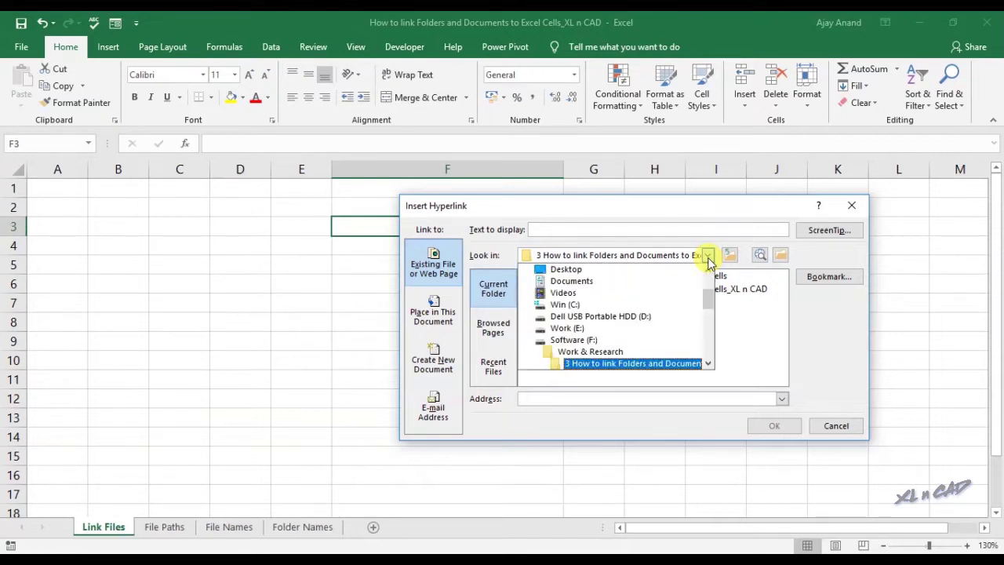
{"action": "left_click", "coordinate": [588, 343]}
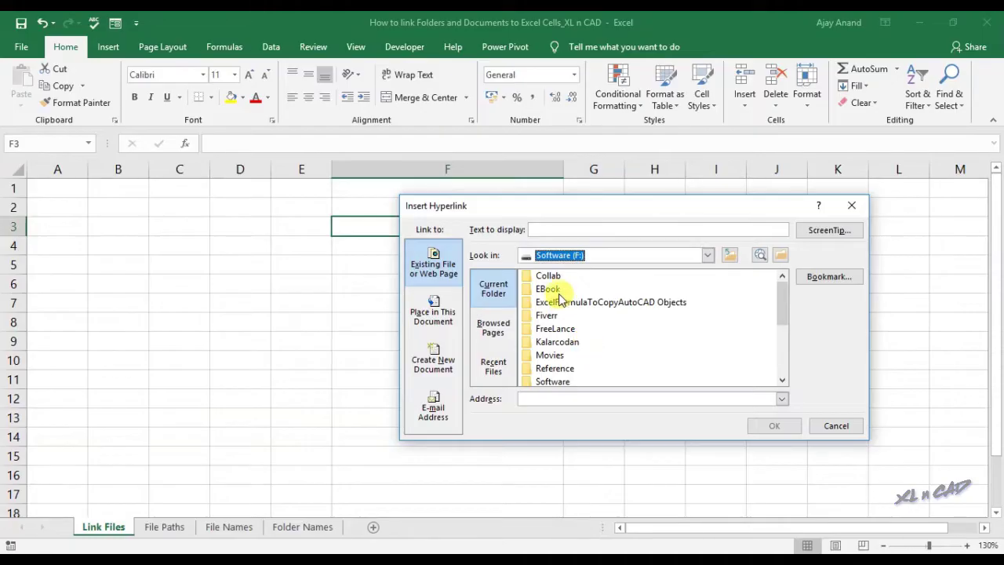
{"action": "double_click", "coordinate": [557, 289]}
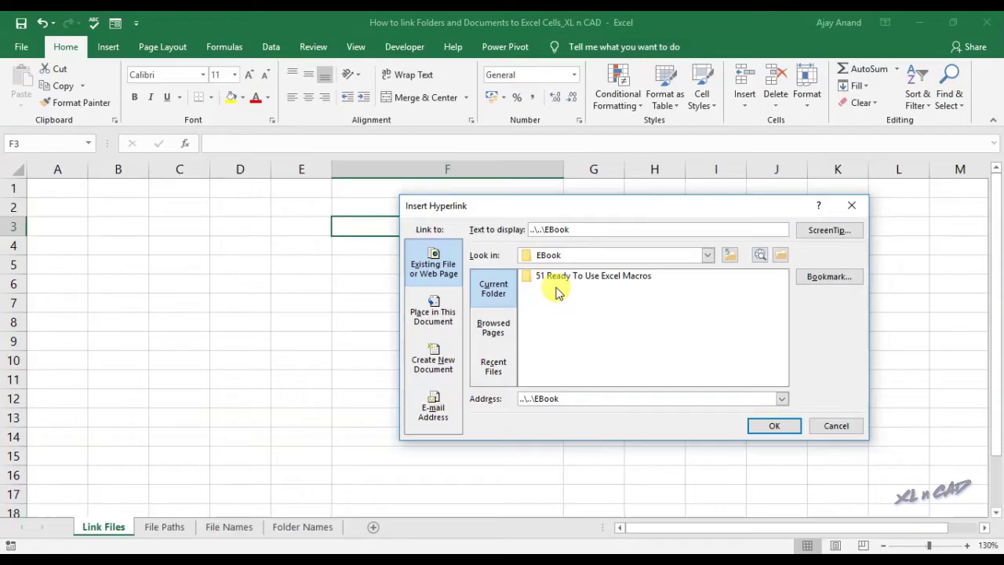
{"action": "left_click", "coordinate": [615, 282]}
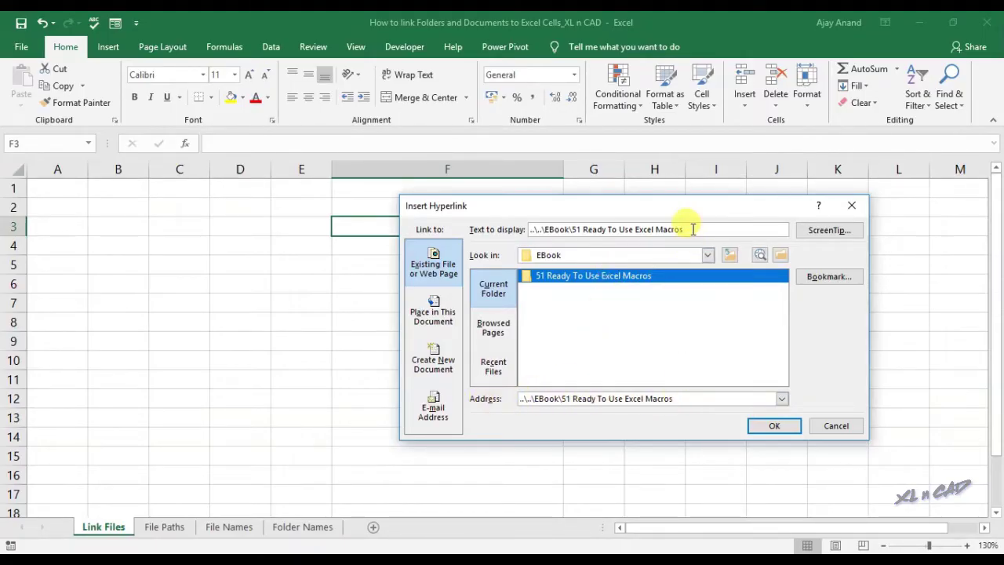
{"action": "left_click_drag", "start_coordinate": [691, 229], "coordinate": [479, 228]}
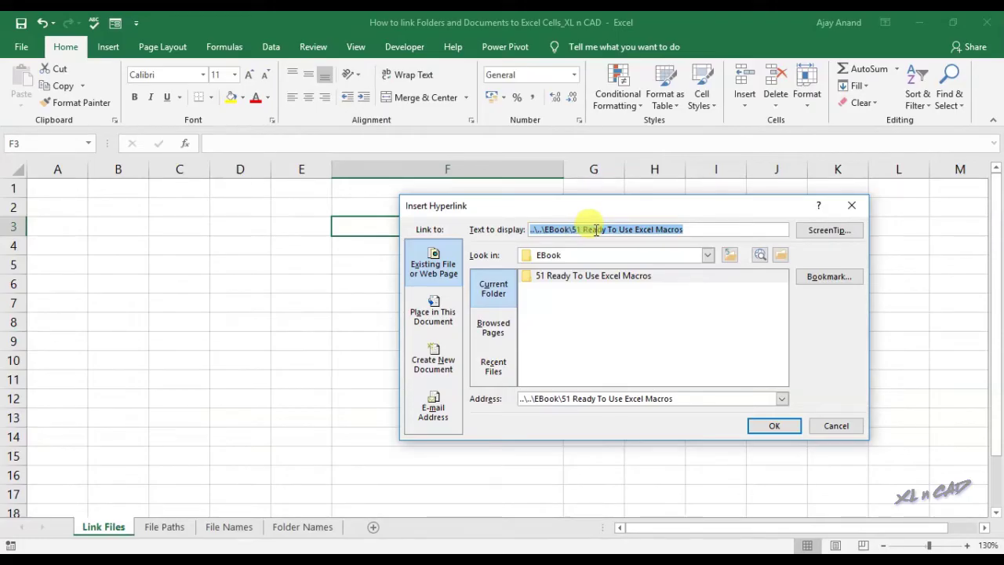
{"action": "type", "text": "Folder "}
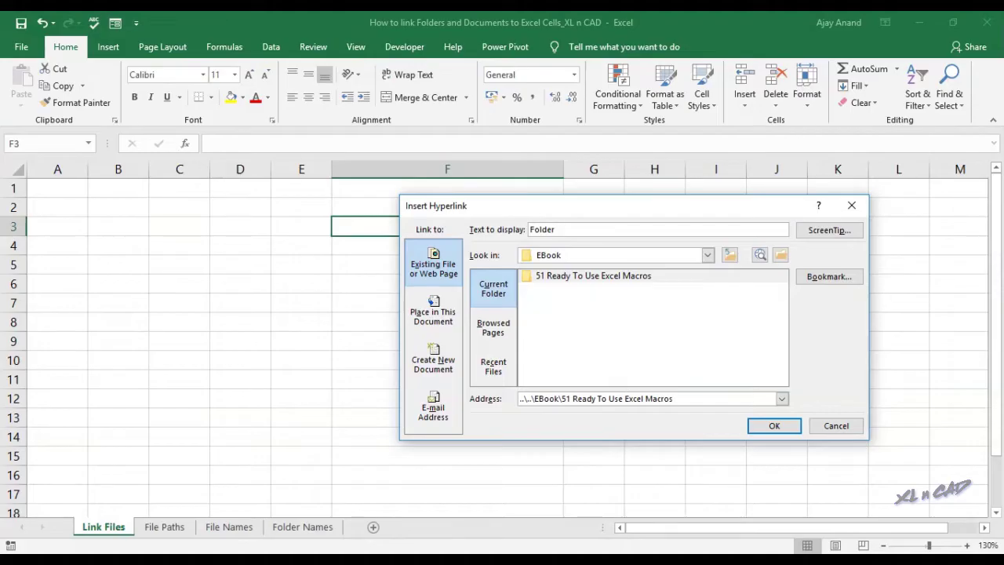
{"action": "type", "text": "for E Book"}
{"action": "left_click", "coordinate": [773, 426]}
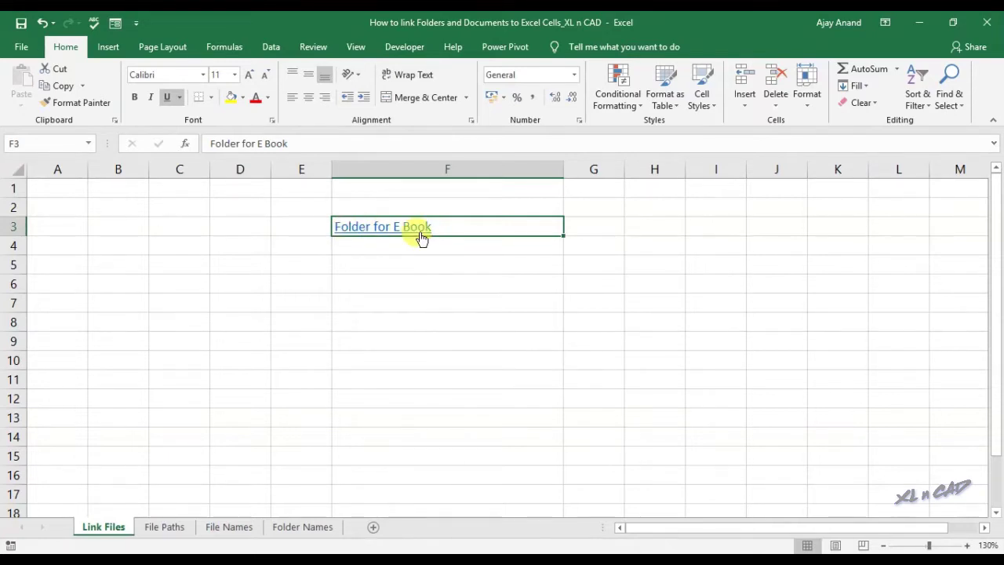
- Follow the F3 link to open the 51 Ready To Use Excel Macros folder
{"action": "mouse_move", "coordinate": [421, 238]}
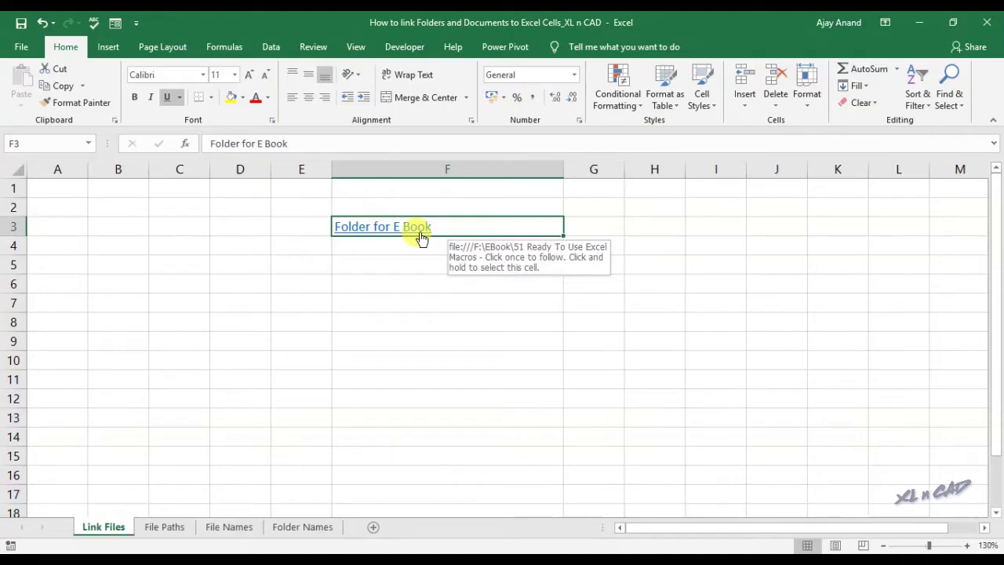
{"action": "left_click", "coordinate": [421, 237]}
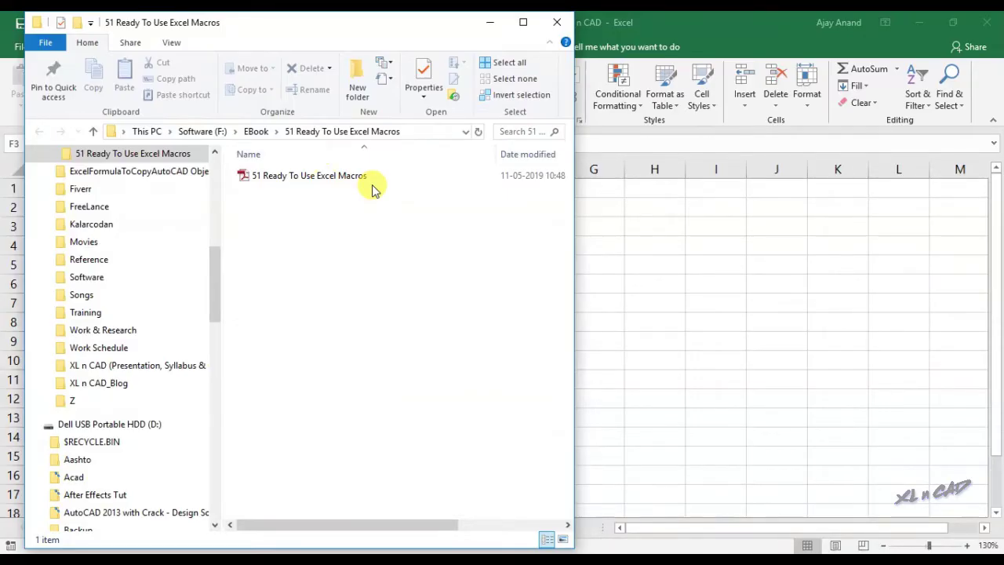
- Select the macros PDF in the linked folder, then close the Explorer window
{"action": "left_click", "coordinate": [304, 179]}
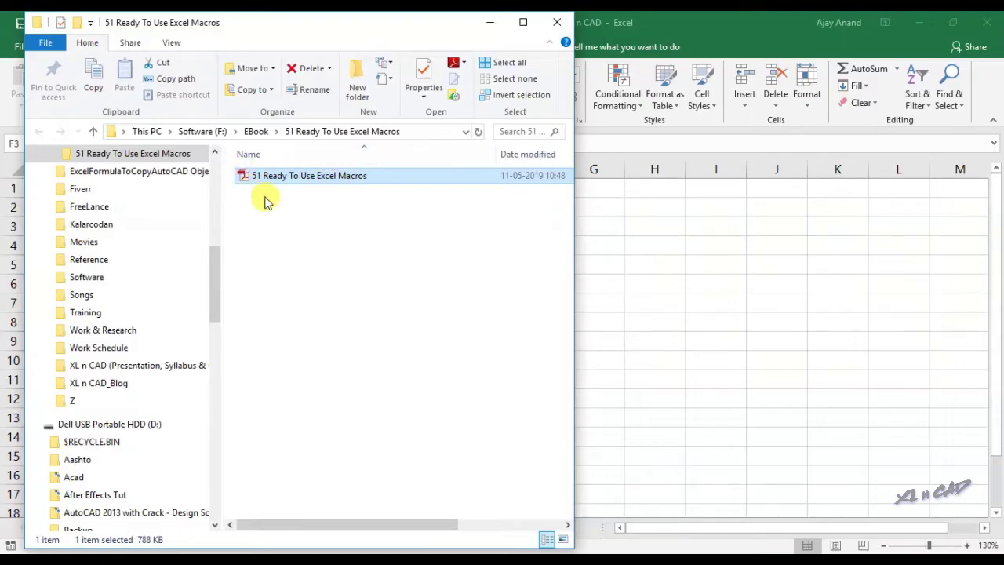
{"action": "left_click", "coordinate": [568, 26]}
- Start a hyperlink in F5 targeting the 51 Ready To Use Excel Macros PDF under F:\EBook
{"action": "left_click", "coordinate": [425, 266]}
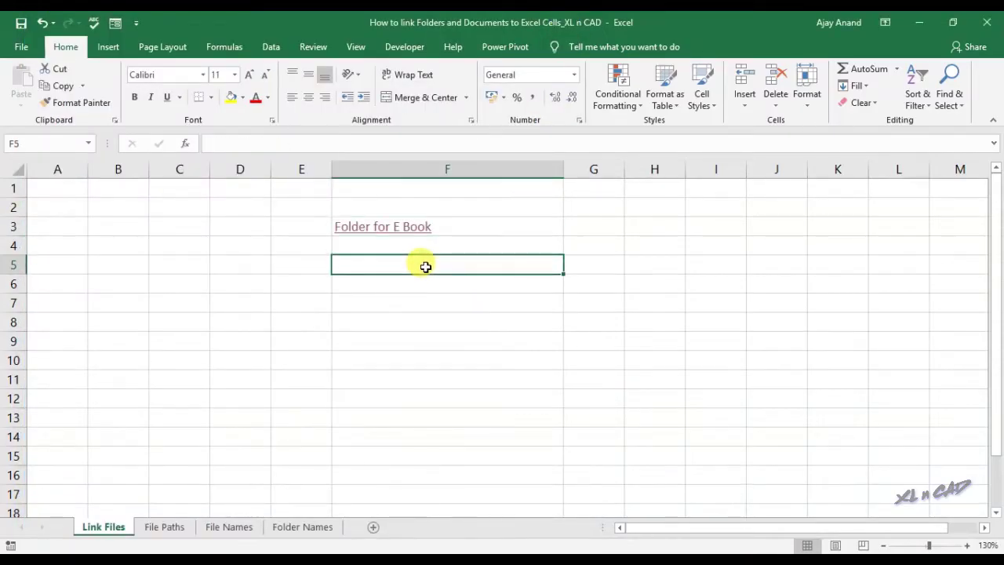
{"action": "right_click", "coordinate": [425, 266]}
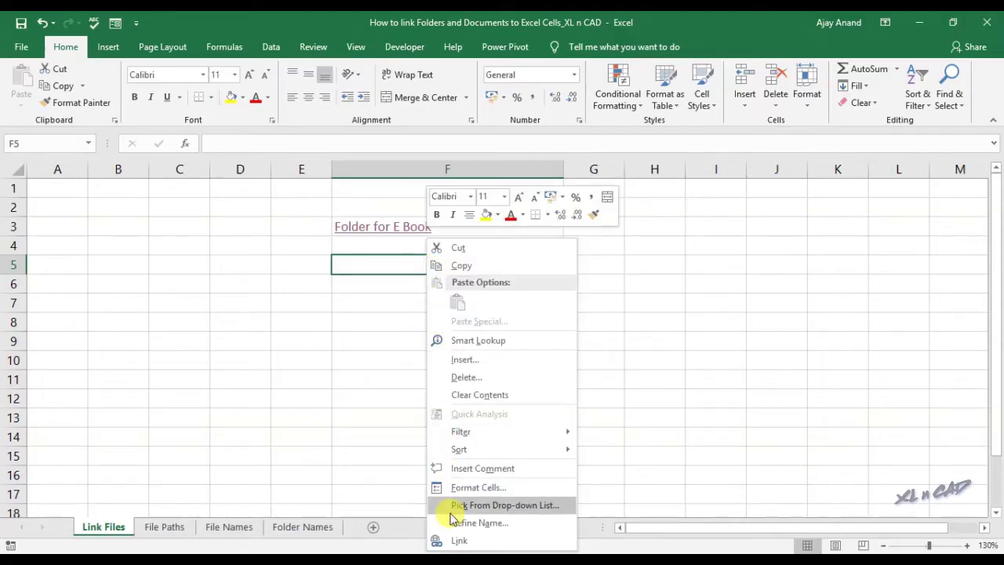
{"action": "left_click", "coordinate": [507, 540]}
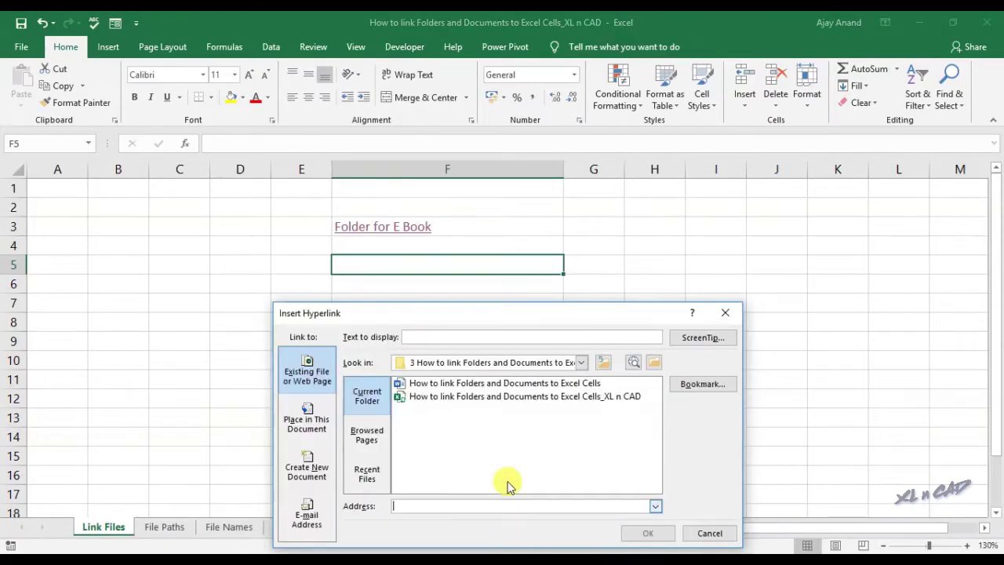
{"action": "left_click_drag", "start_coordinate": [517, 316], "coordinate": [638, 193]}
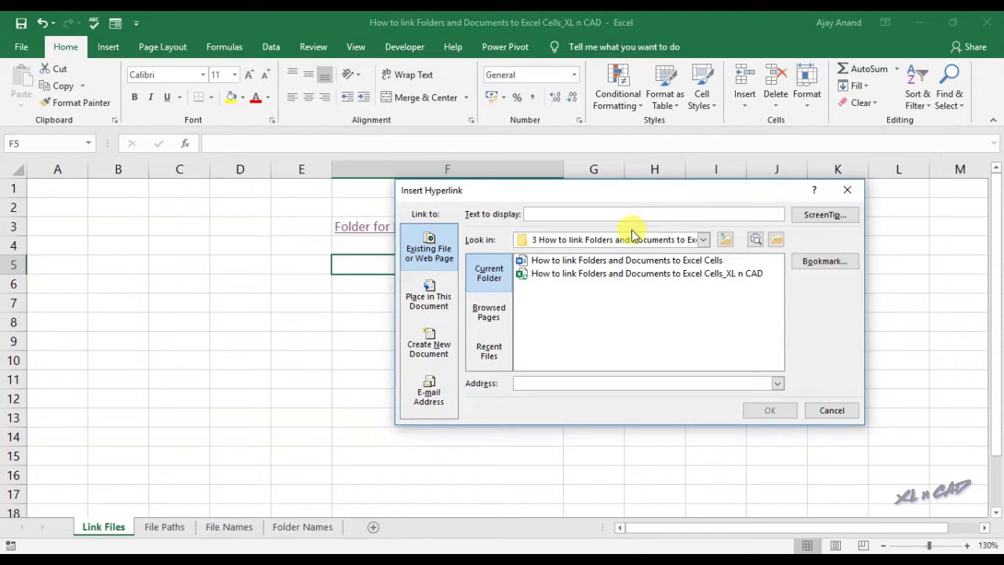
{"action": "left_click", "coordinate": [703, 239]}
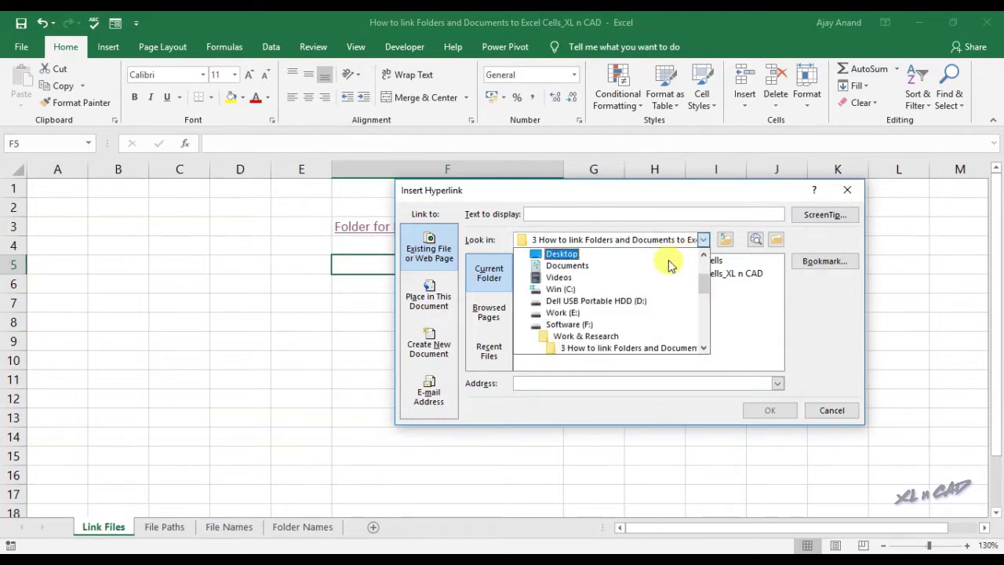
{"action": "left_click", "coordinate": [569, 324]}
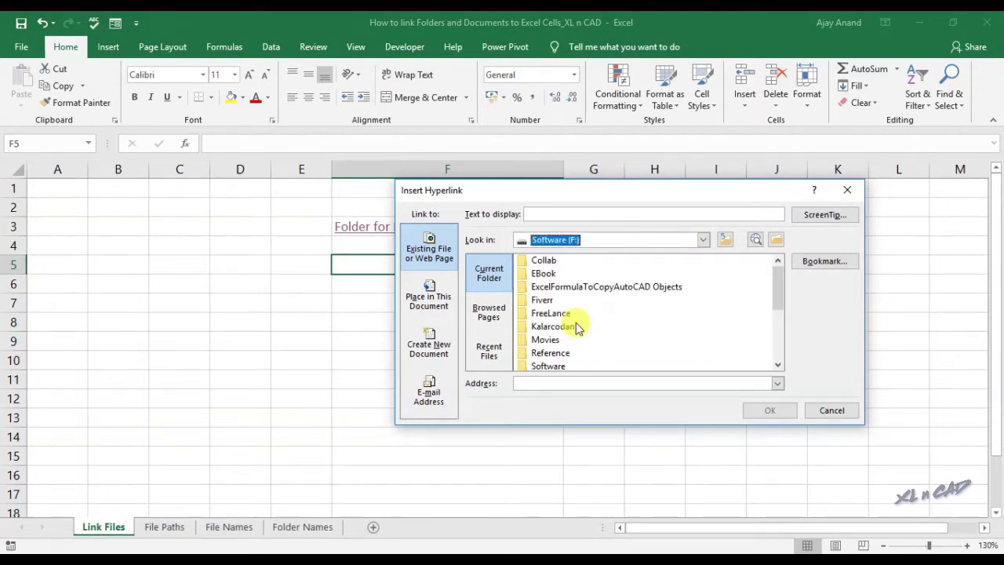
{"action": "double_click", "coordinate": [547, 273]}
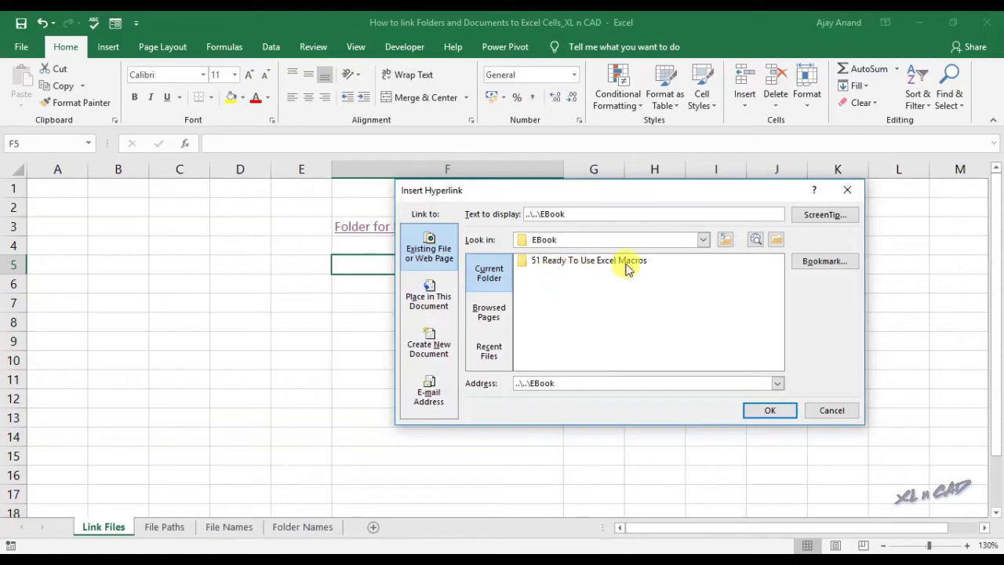
{"action": "double_click", "coordinate": [627, 267]}
{"action": "left_click", "coordinate": [572, 269]}
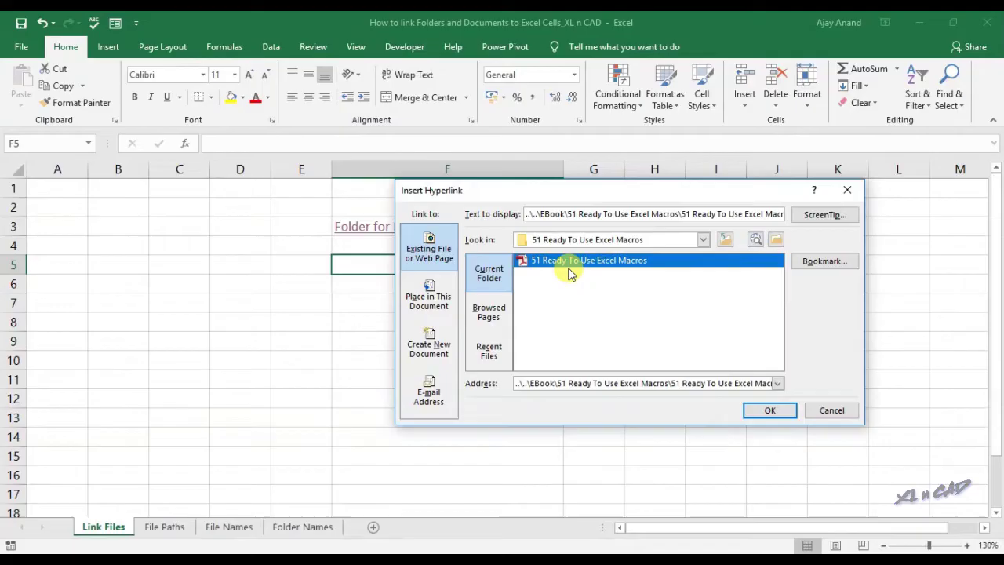
- Check the link address and replace the display text with 'E Book on Macros'
{"action": "left_click", "coordinate": [538, 383]}
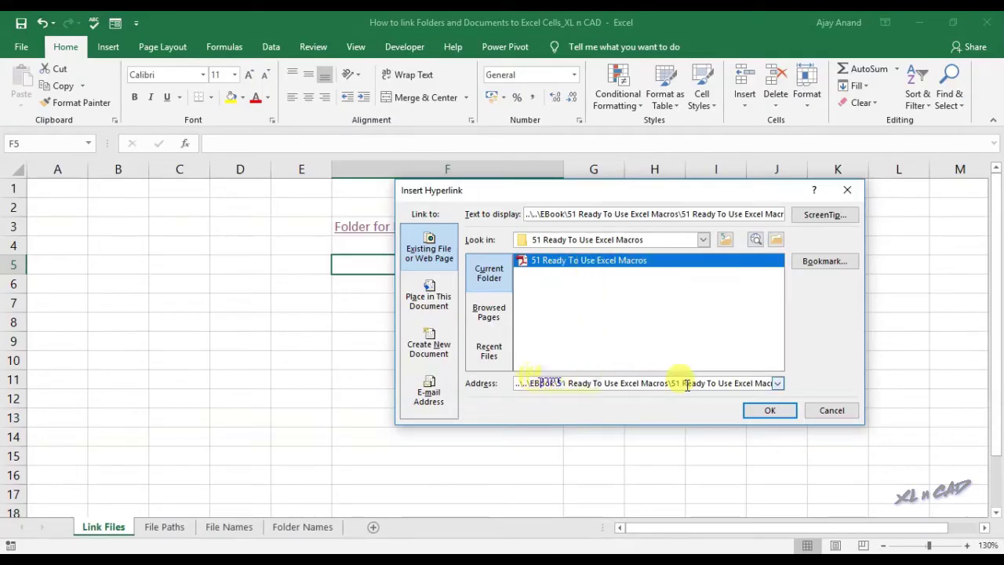
{"action": "left_click", "coordinate": [547, 213]}
{"action": "key", "text": "ctrl+a"}
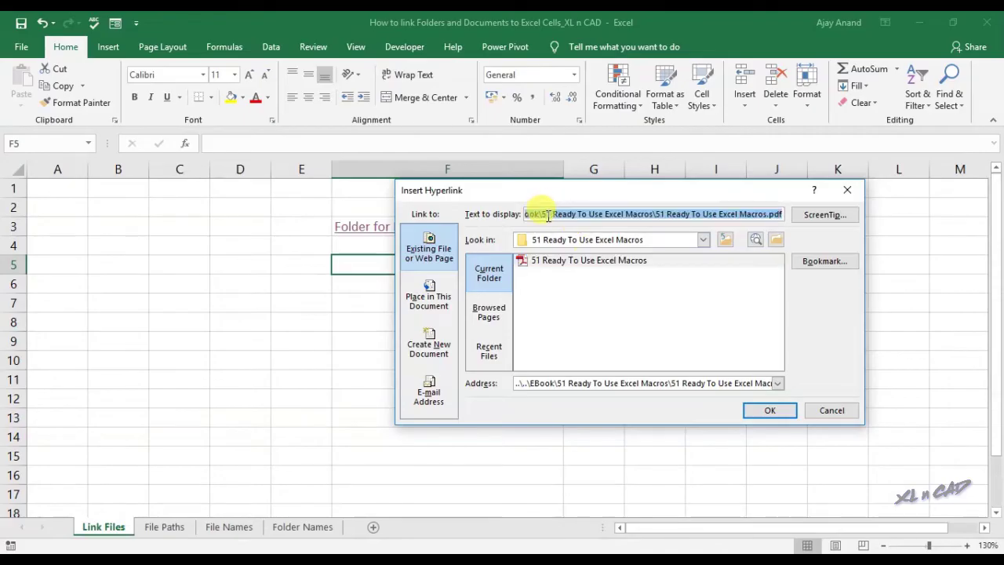
{"action": "key", "text": "BackSpace"}
{"action": "type", "text": "E"}
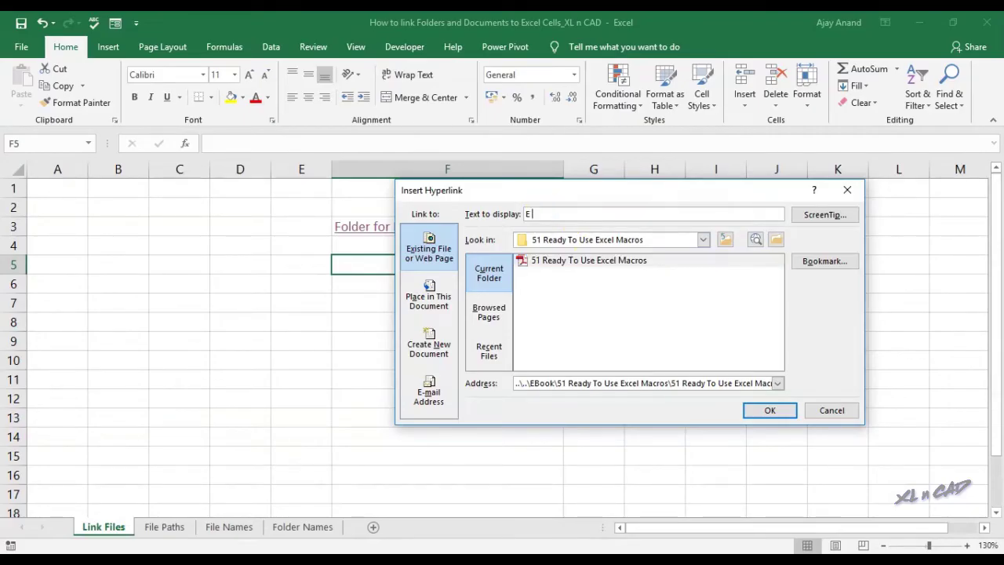
{"action": "type", "text": " Book o"}
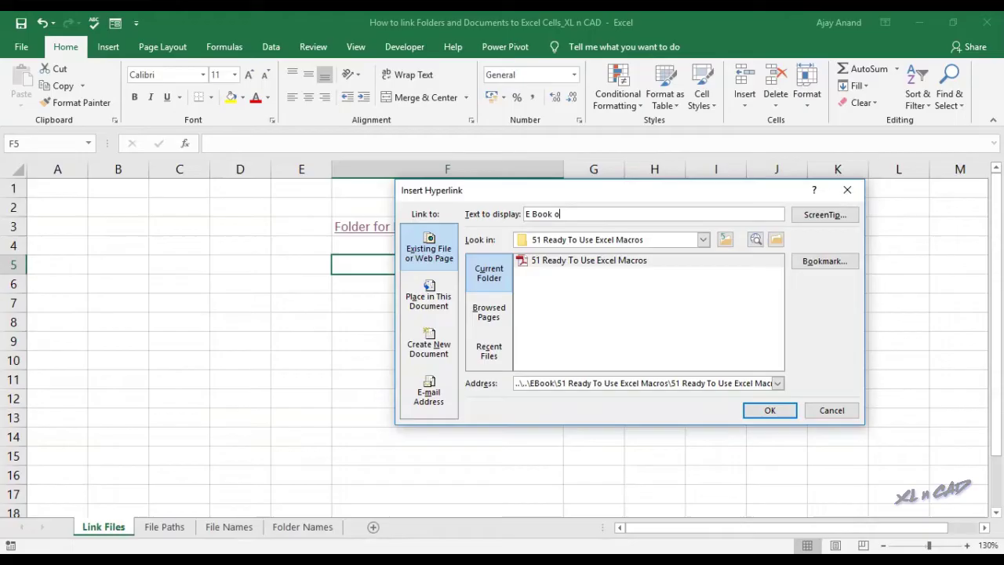
{"action": "type", "text": "n Macros"}
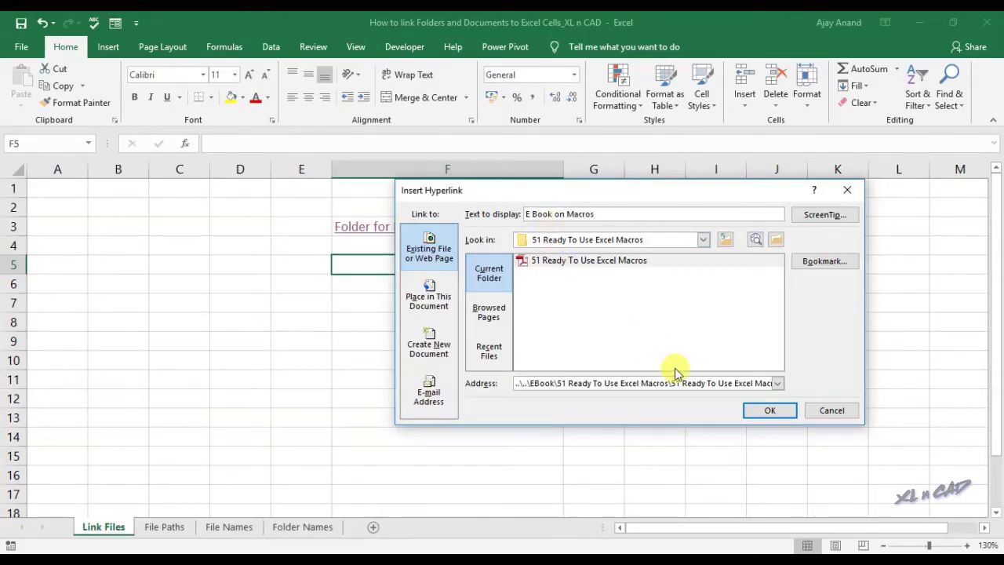
- Insert the E Book on Macros link in F5, then open and close the PDF through it
{"action": "left_click", "coordinate": [755, 411]}
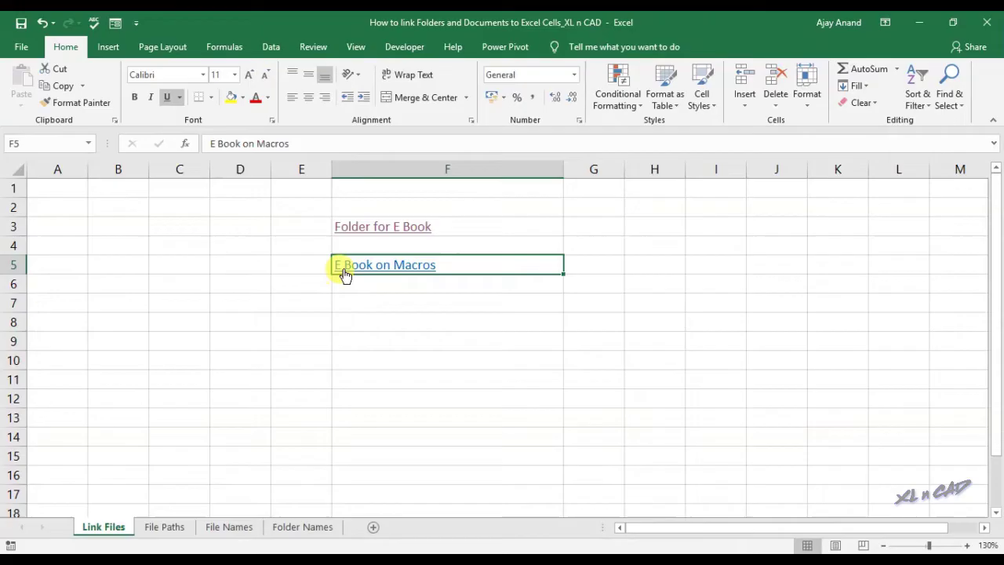
{"action": "left_click", "coordinate": [419, 272]}
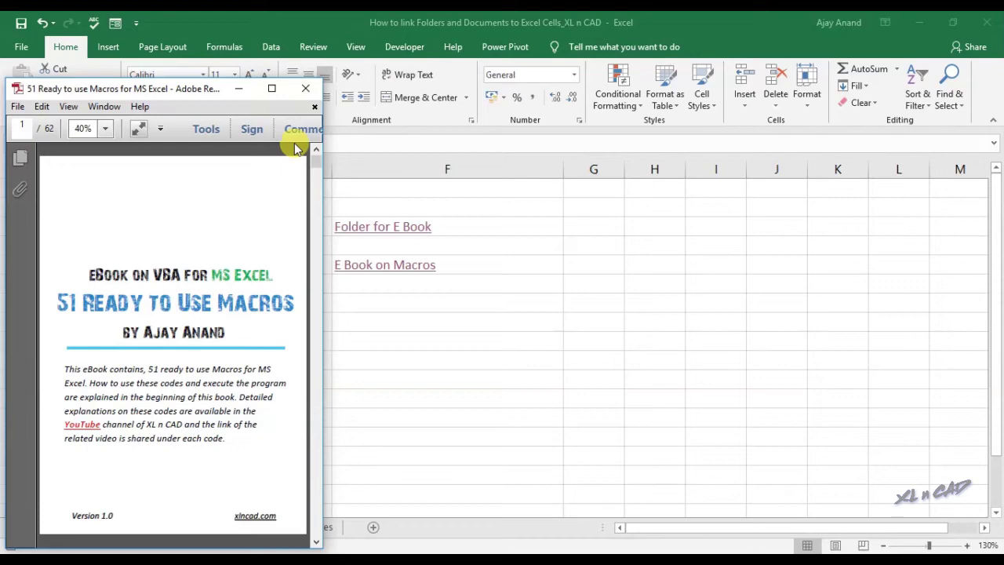
{"action": "left_click", "coordinate": [310, 97]}
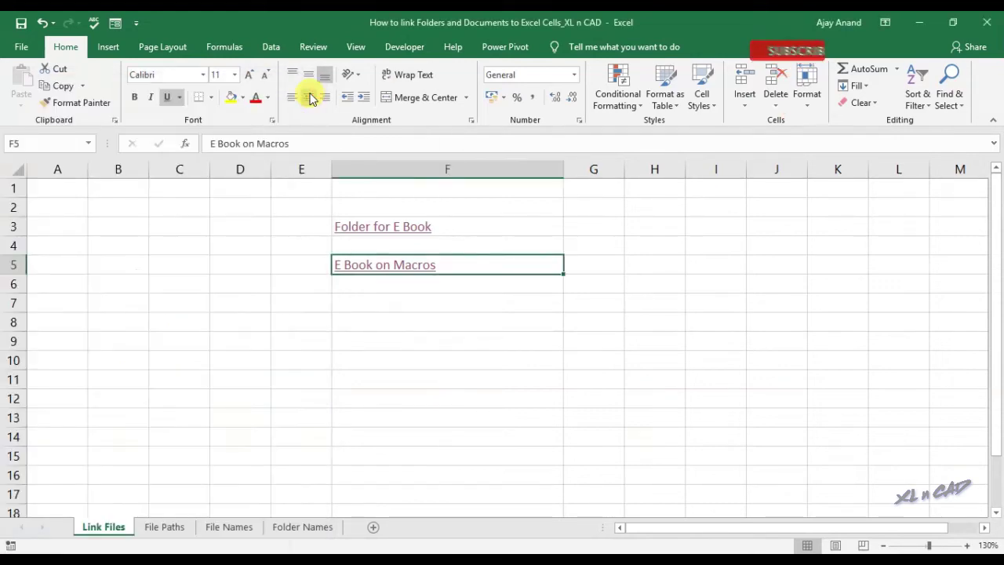
- Switch to the File Paths sheet and review the ten paths listed in B2:B11
{"action": "left_click", "coordinate": [162, 527]}
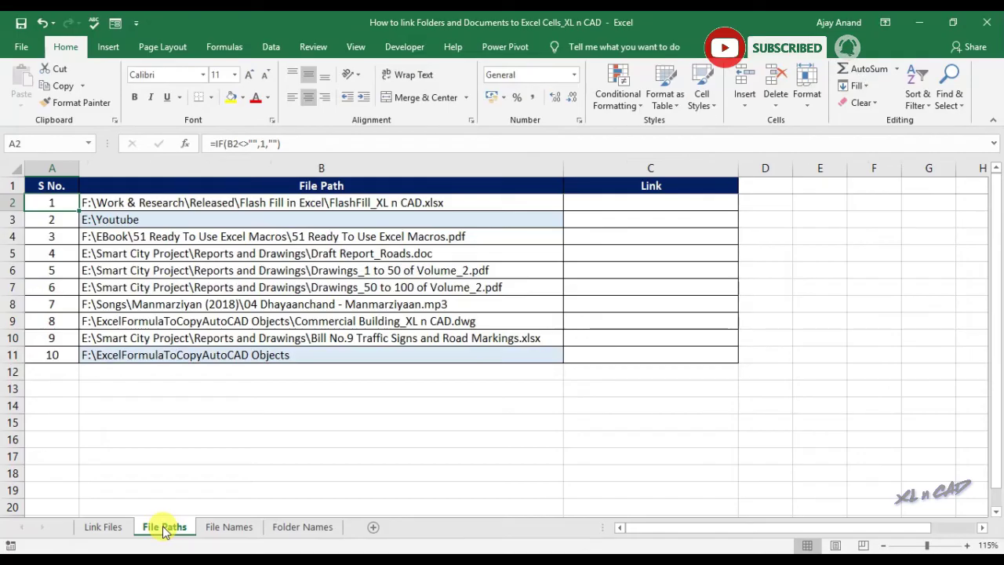
{"action": "left_click_drag", "start_coordinate": [329, 203], "coordinate": [315, 352]}
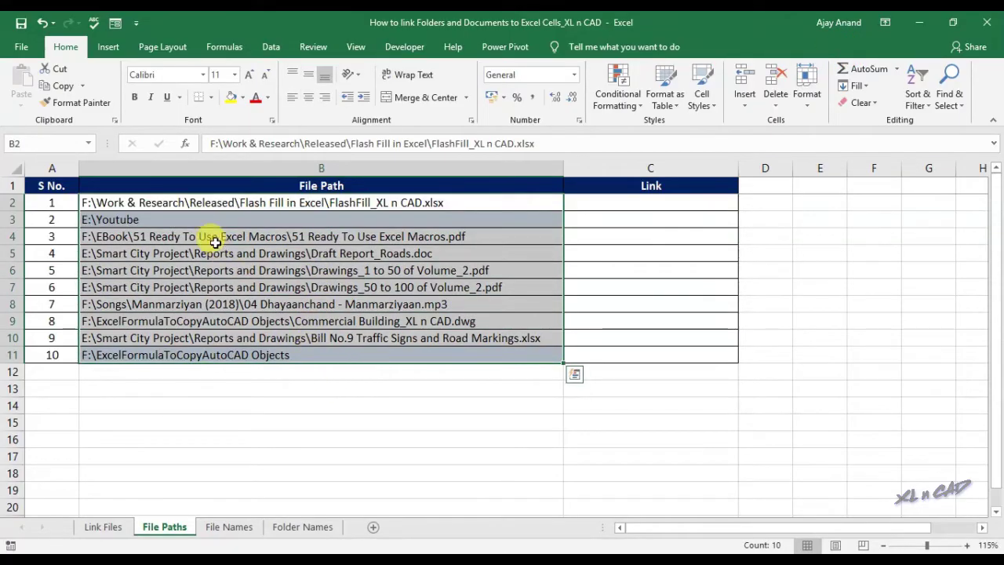
{"action": "left_click", "coordinate": [200, 203]}
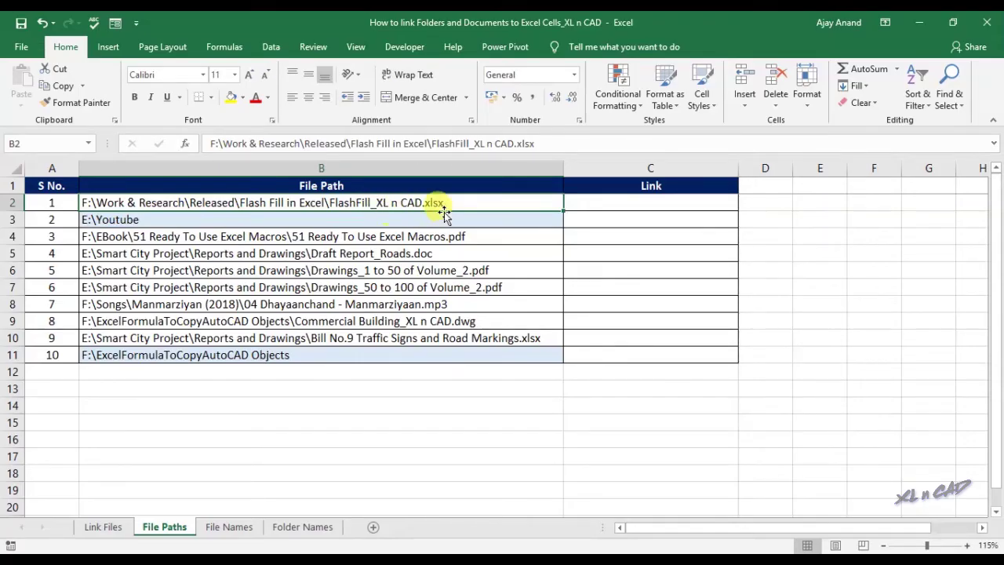
{"action": "left_click", "coordinate": [174, 221]}
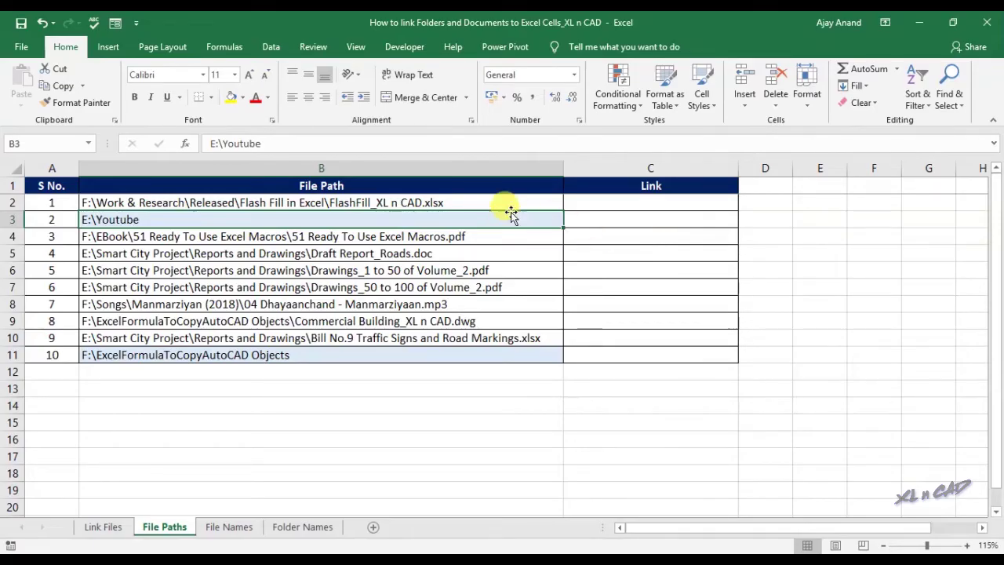
{"action": "left_click", "coordinate": [483, 199]}
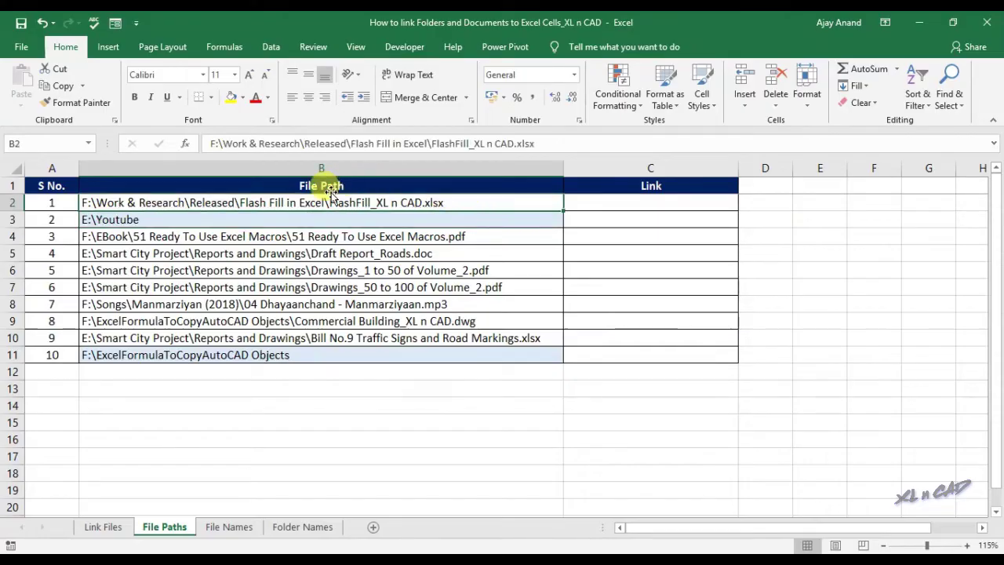
- Enter =HYPERLINK(B2,A2) in C2 so it shows 1 linked to the first file path
{"action": "left_click", "coordinate": [670, 203]}
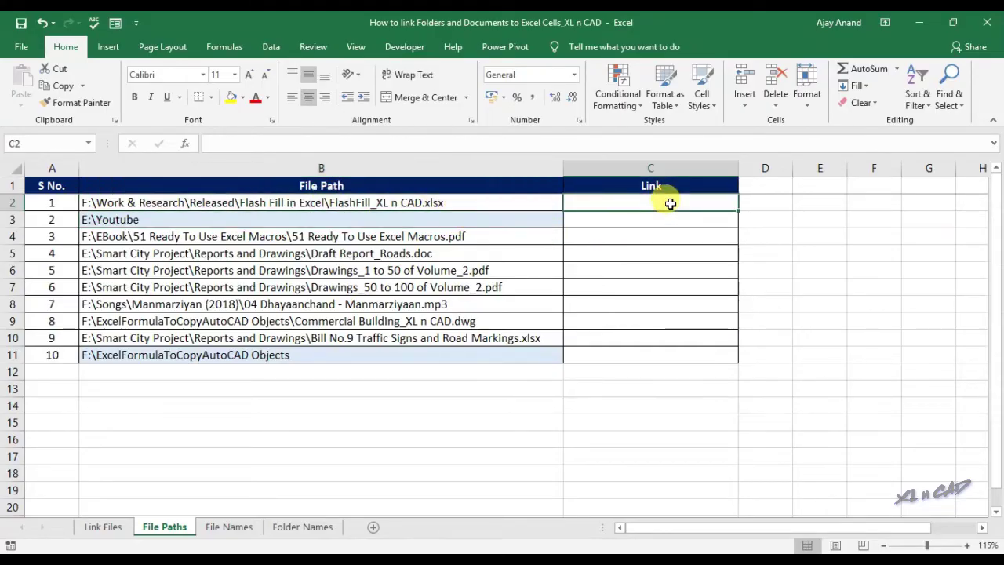
{"action": "type", "text": "=HY"}
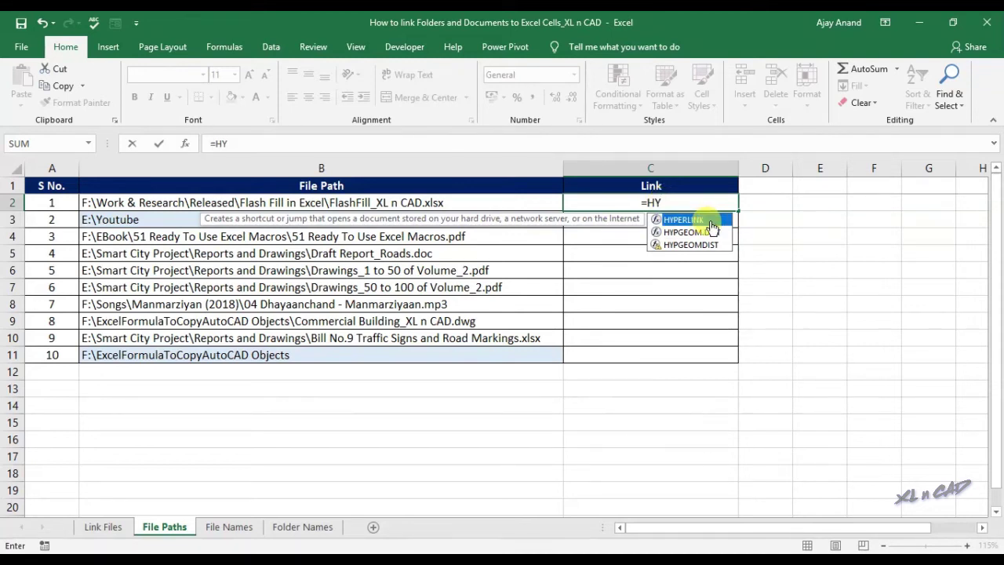
{"action": "double_click", "coordinate": [710, 223]}
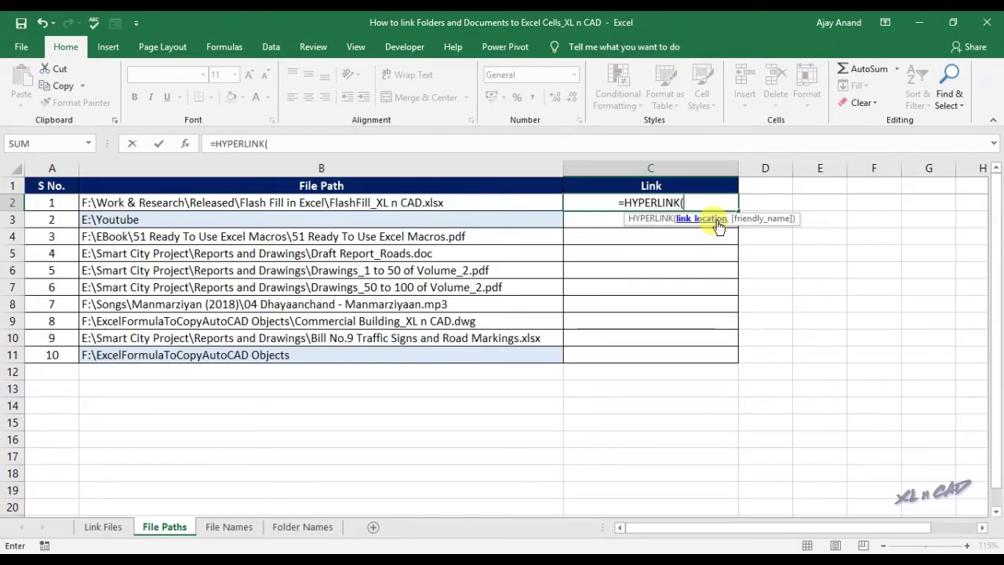
{"action": "left_click", "coordinate": [324, 204]}
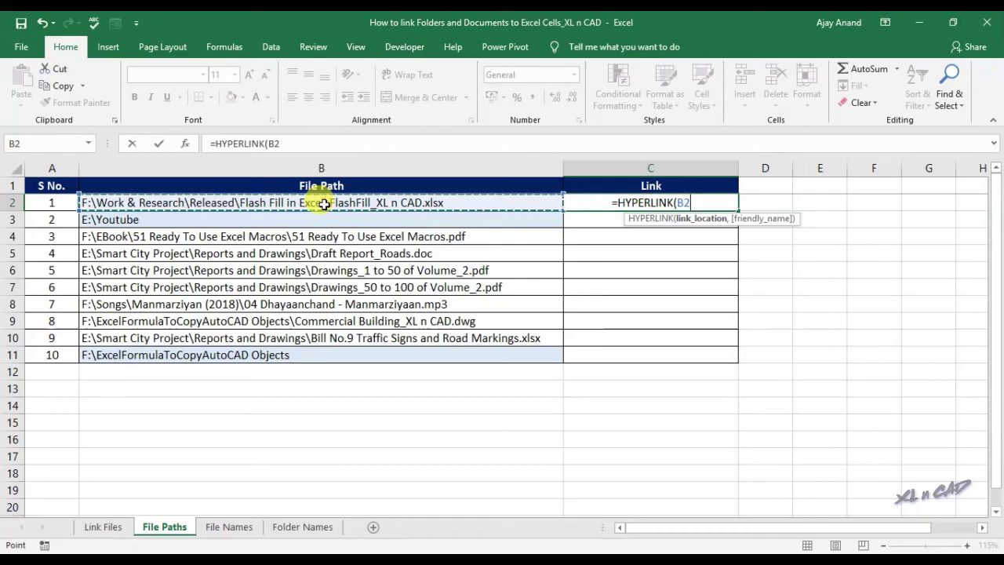
{"action": "type", "text": ","}
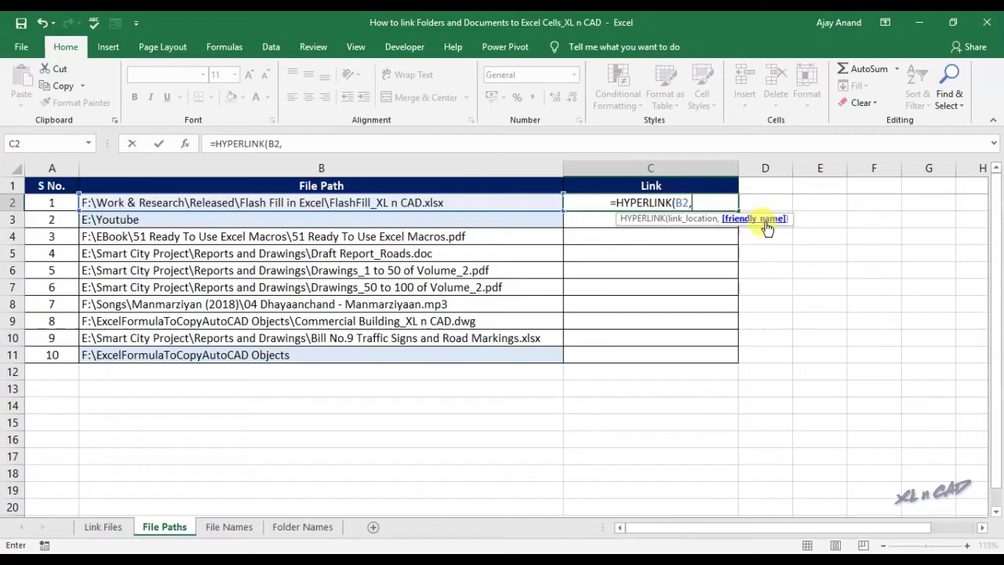
{"action": "left_click", "coordinate": [60, 204]}
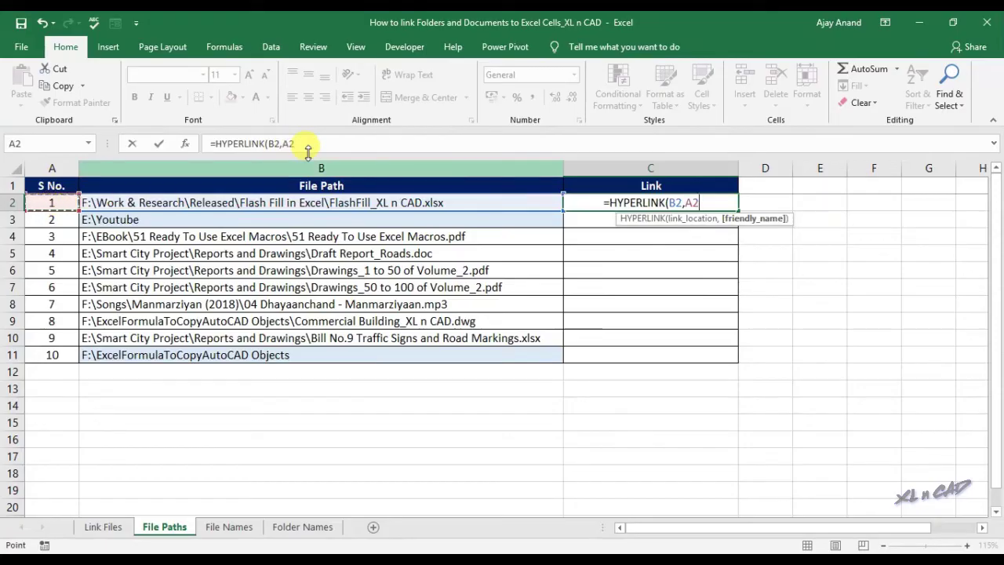
{"action": "left_click", "coordinate": [333, 146]}
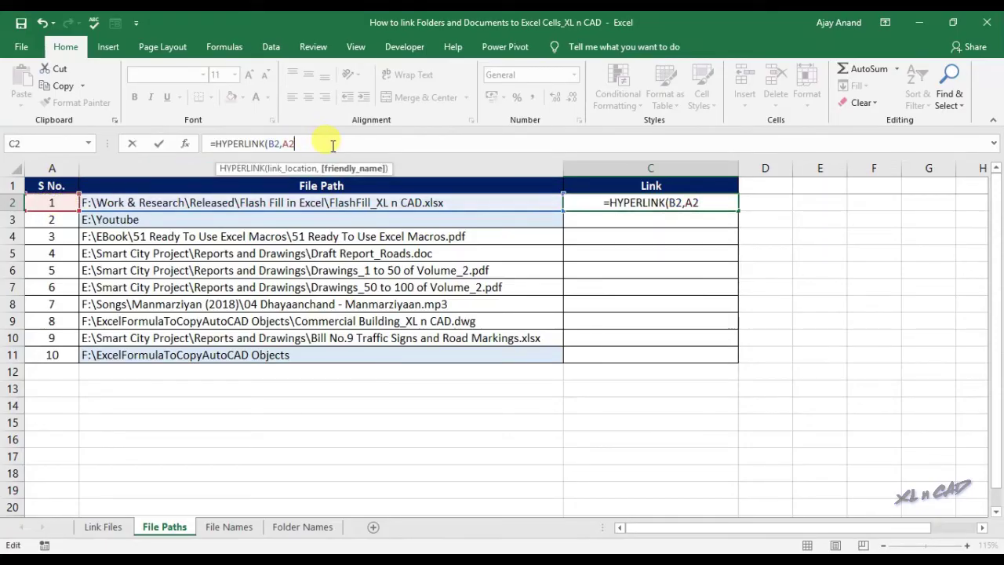
{"action": "type", "text": ")"}
{"action": "key", "text": "Return"}
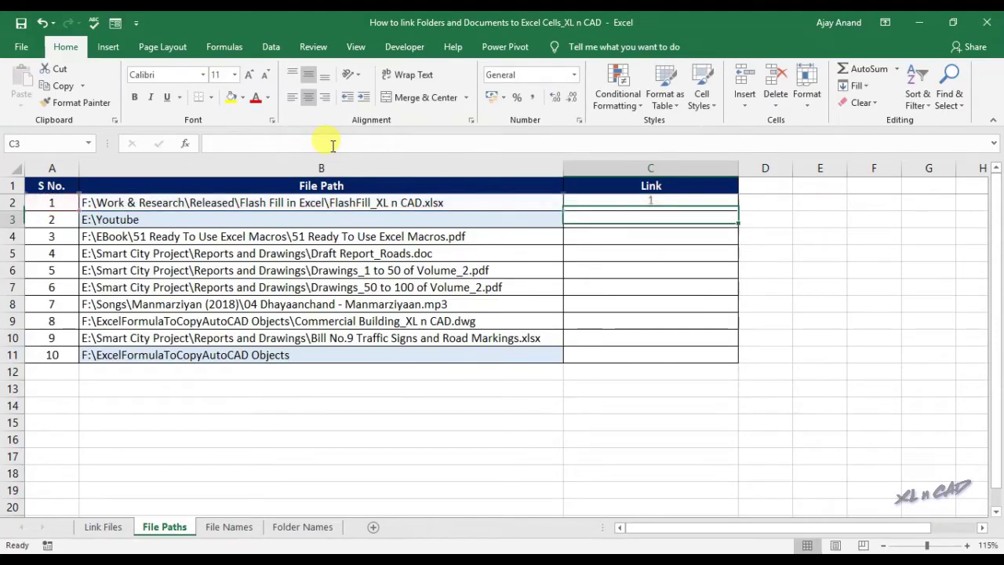
- Test C2's link to the FlashFill workbook and copy its formula down into C3
{"action": "left_click", "coordinate": [654, 210]}
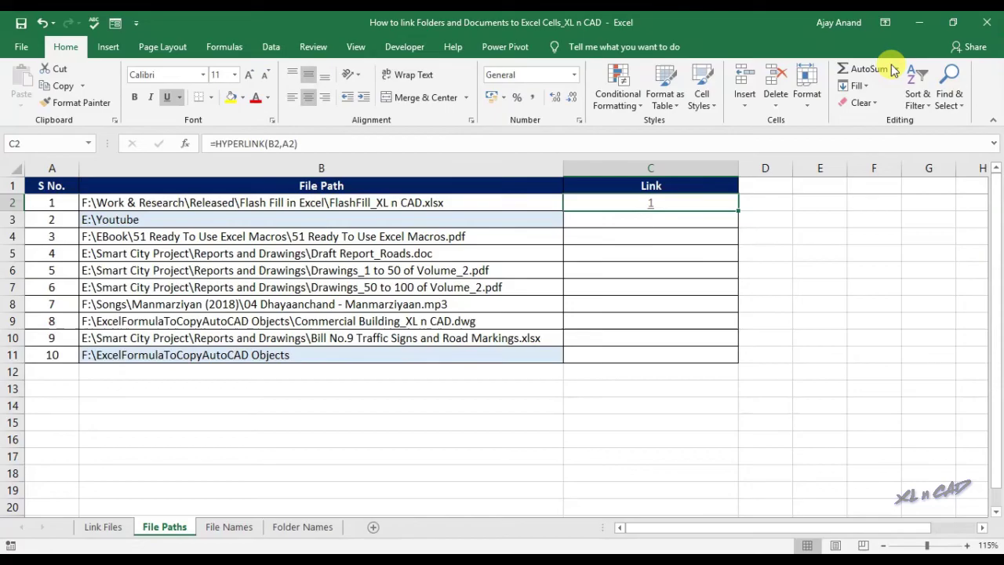
{"action": "left_click_drag", "start_coordinate": [740, 210], "coordinate": [737, 231]}
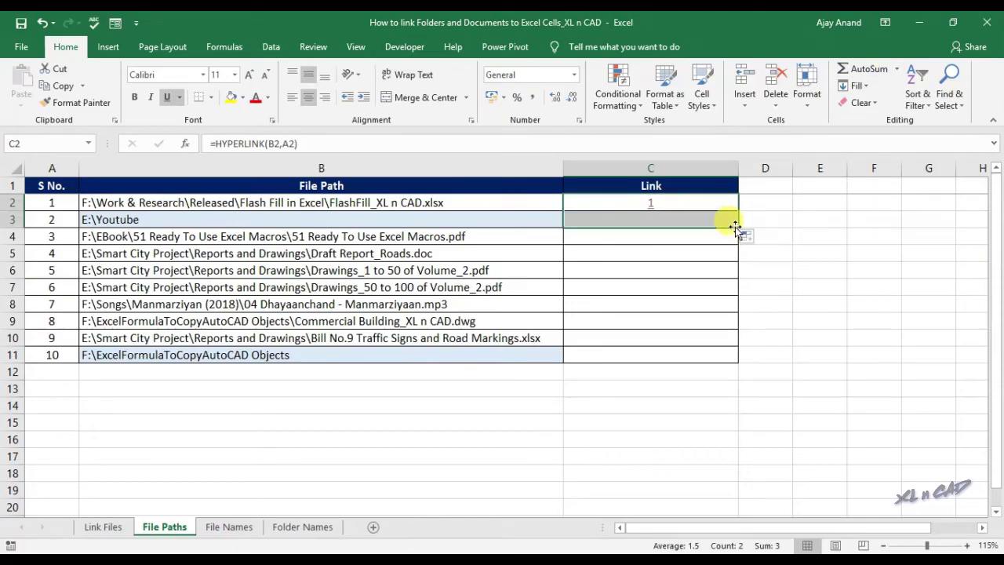
{"action": "left_click", "coordinate": [785, 224]}
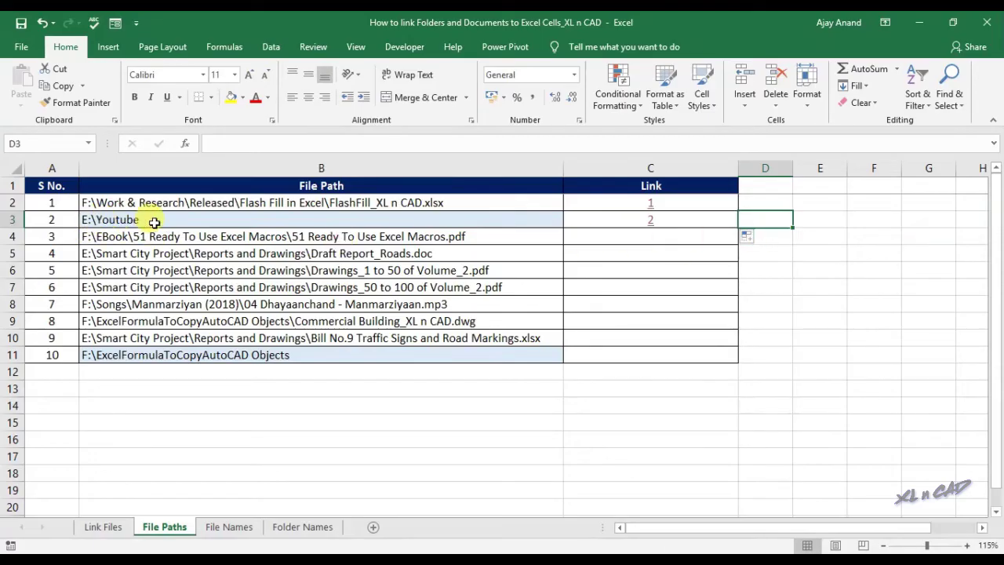
- Open E:\Youtube through link 2 in C3, view its path, and close the folder
{"action": "left_click", "coordinate": [651, 226]}
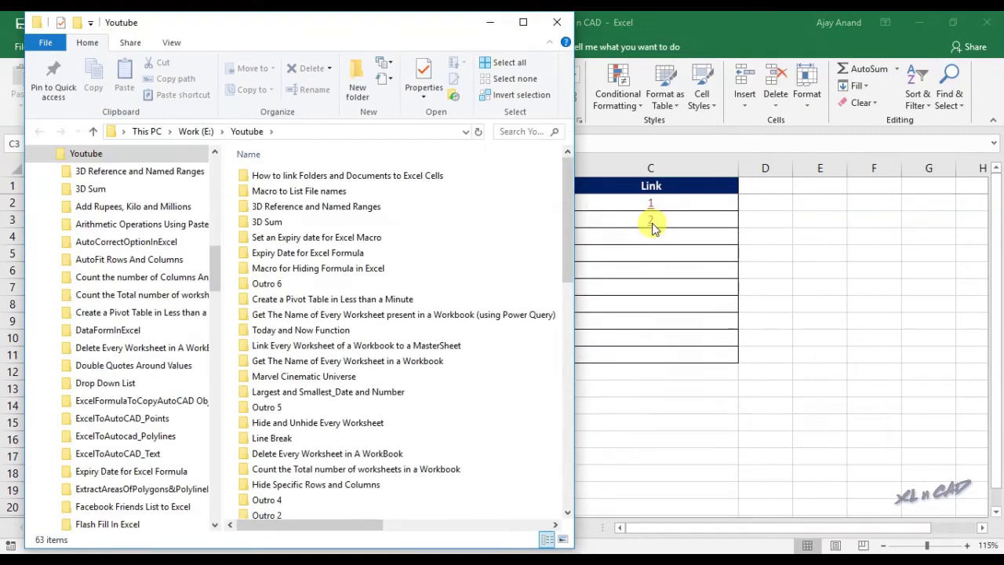
{"action": "left_click", "coordinate": [283, 133]}
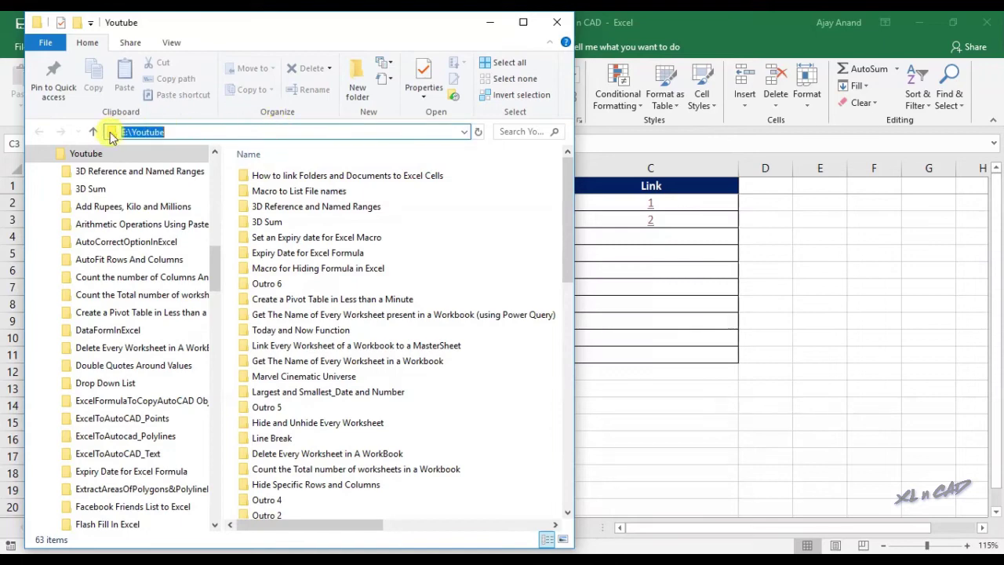
{"action": "left_click", "coordinate": [558, 23]}
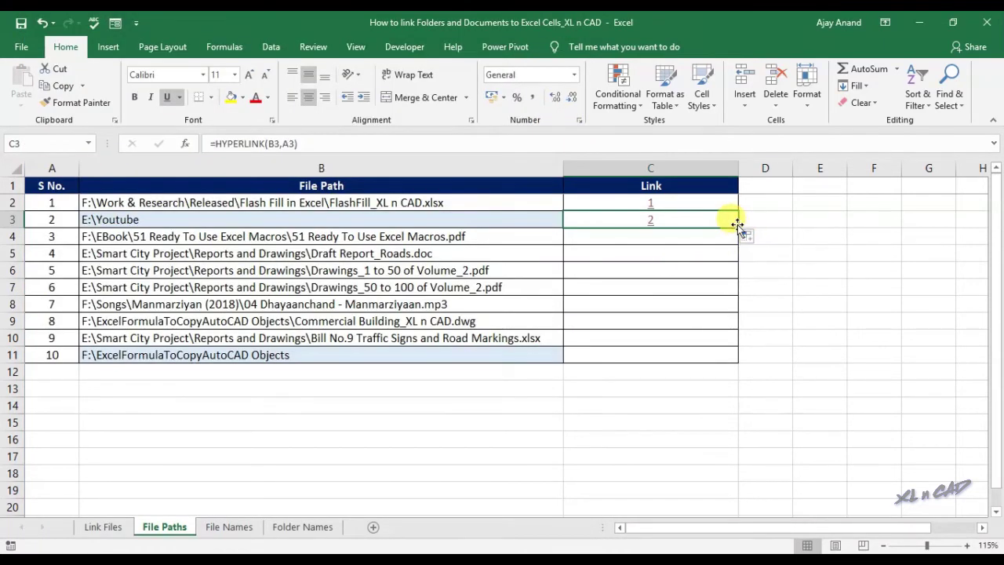
- Fill the HYPERLINK formula down to C11 and open Drawings_1 to 50 of Volume_2.pdf via link 5
{"action": "left_click_drag", "start_coordinate": [736, 226], "coordinate": [732, 364]}
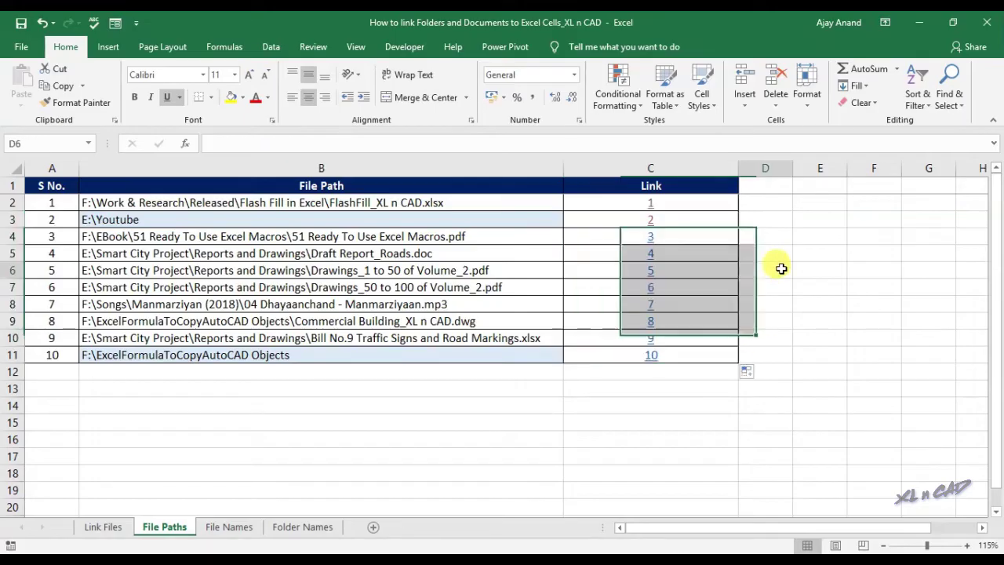
{"action": "left_click", "coordinate": [781, 269]}
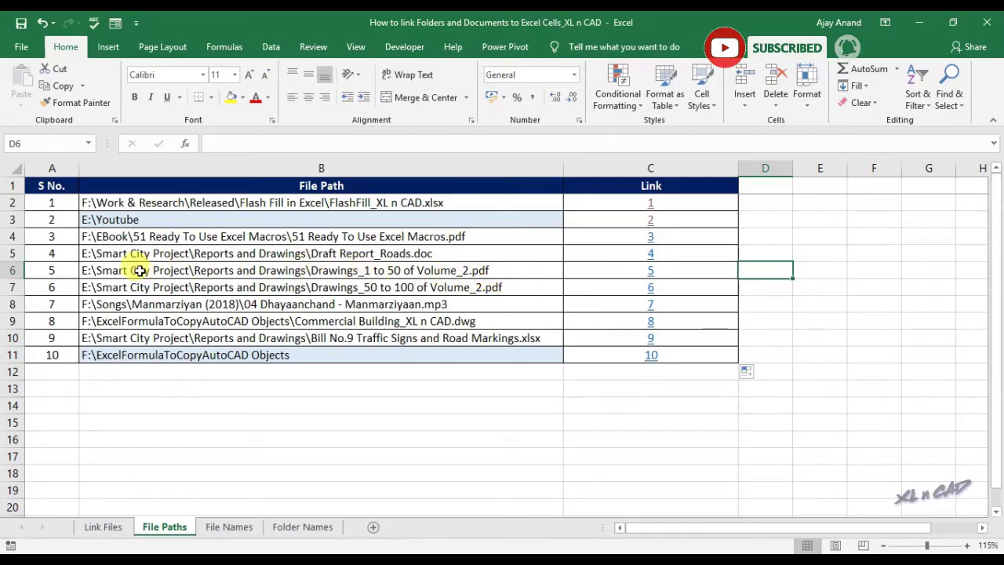
{"action": "left_click", "coordinate": [648, 270]}
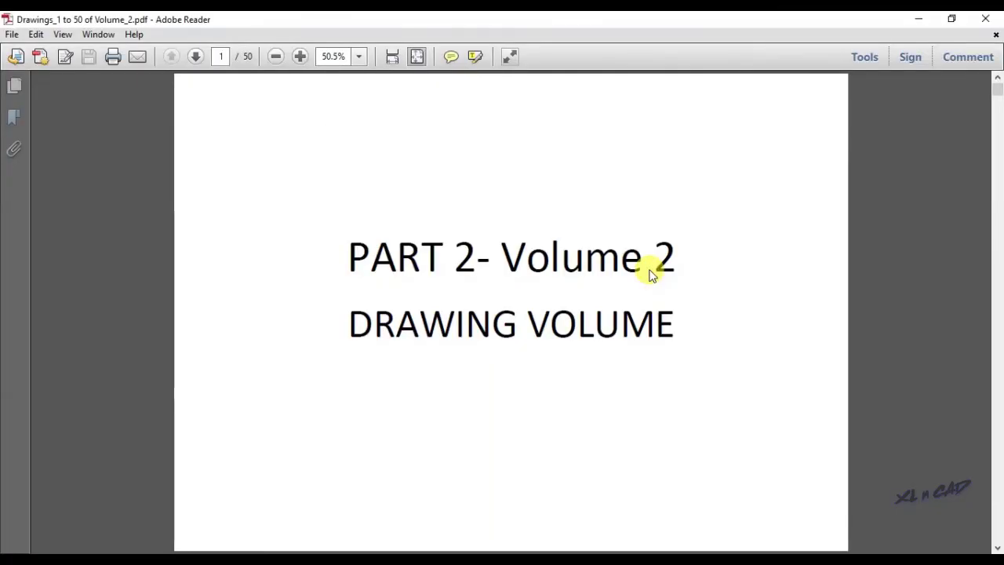
- Close the PDF and open 04 Dhayaanchand - Manmarziyaan.mp3 from link 7, accepting the security warning
{"action": "left_click", "coordinate": [987, 28]}
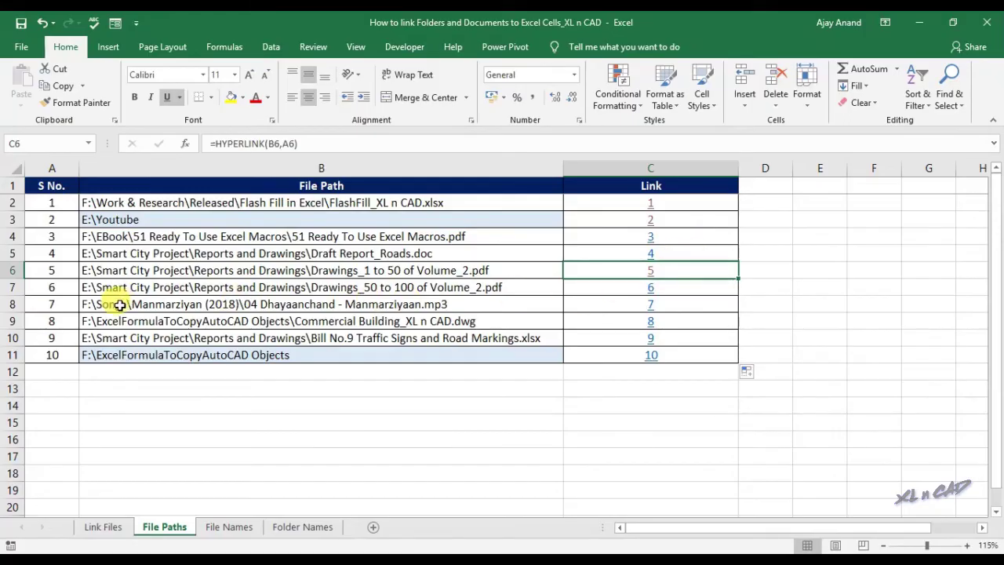
{"action": "left_click", "coordinate": [652, 310]}
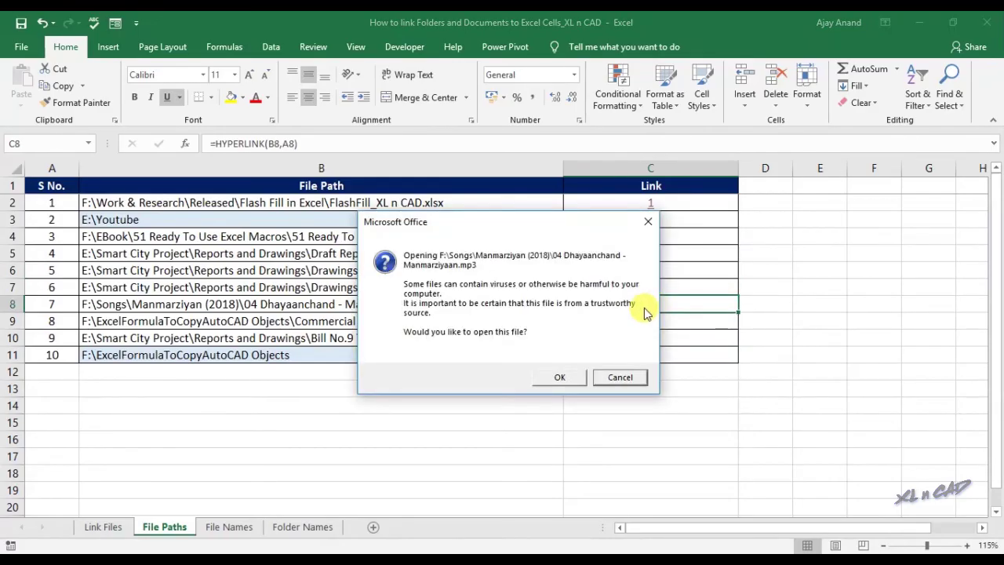
{"action": "left_click", "coordinate": [560, 376]}
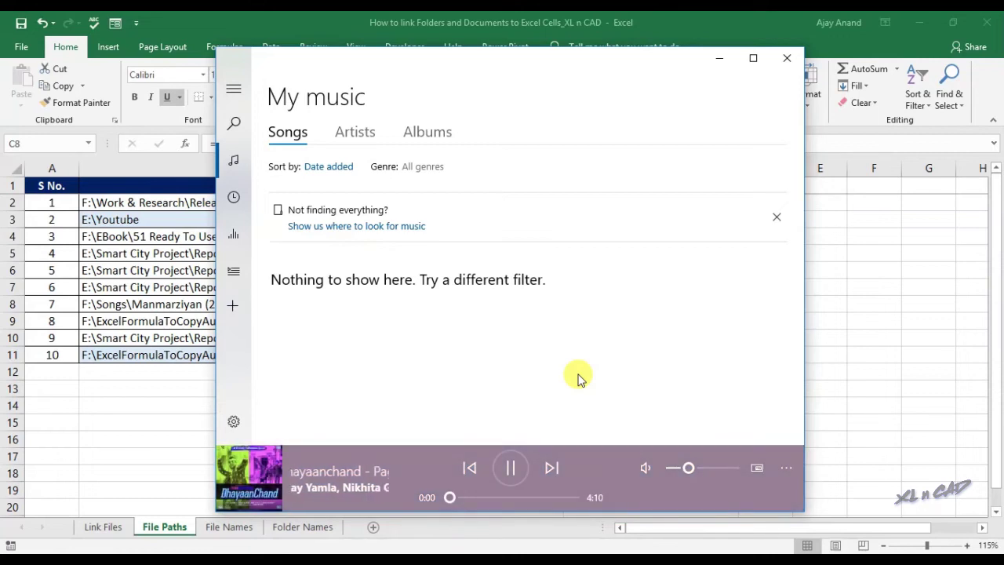
- Skip the Dhayaanchand track to about 0:35, 1:28 and 2:20, then close Groove Music
{"action": "left_click", "coordinate": [469, 497]}
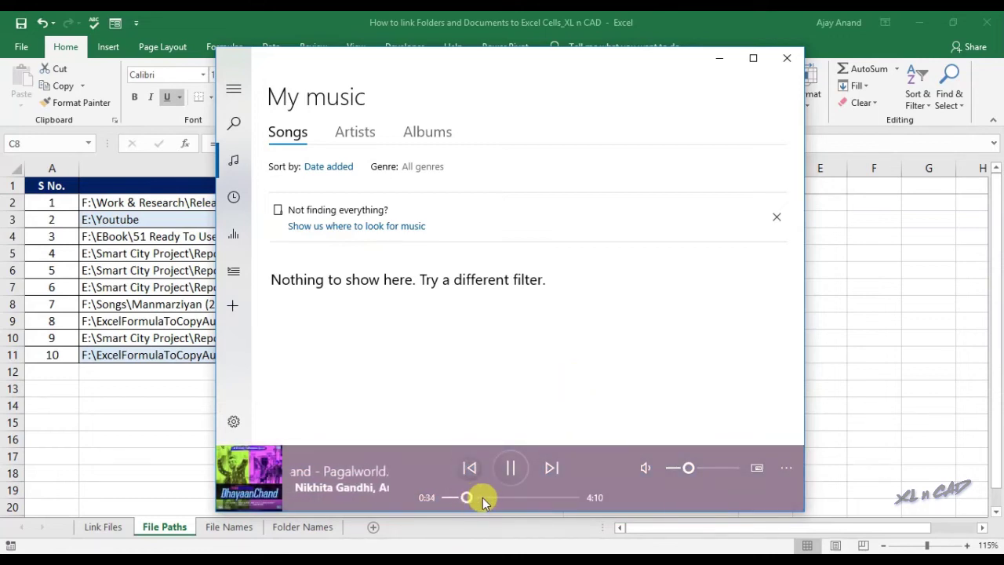
{"action": "left_click", "coordinate": [494, 498]}
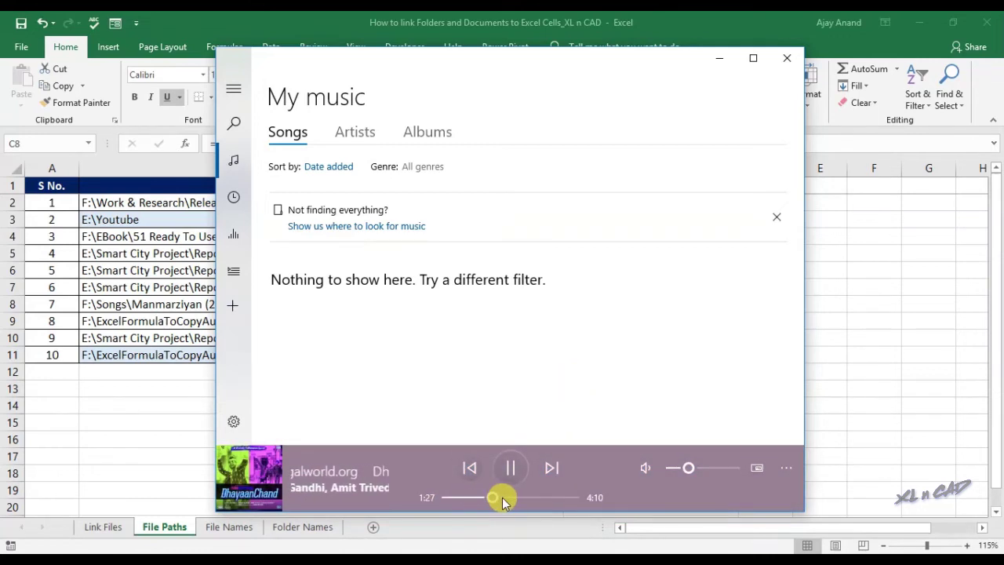
{"action": "left_click", "coordinate": [518, 497]}
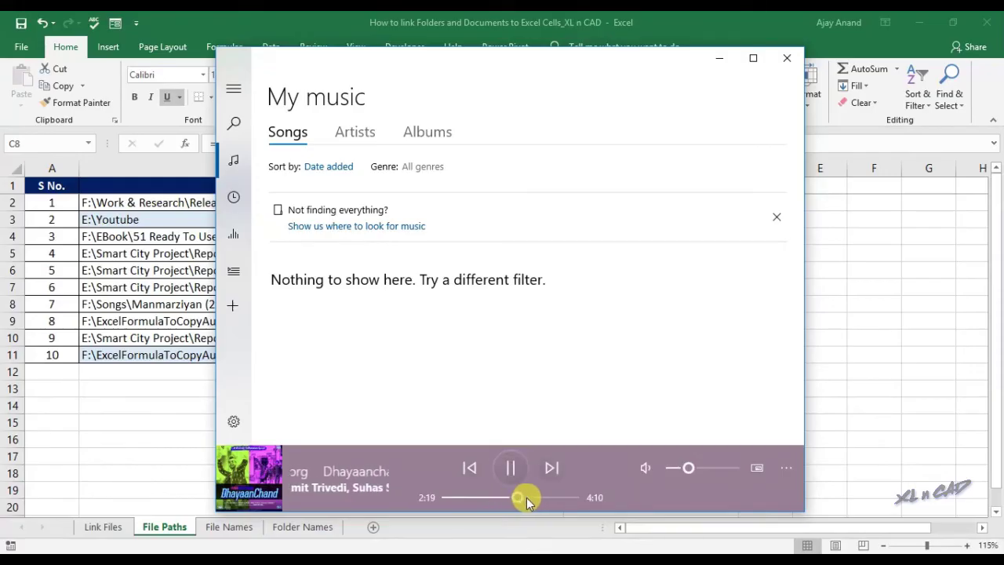
{"action": "left_click", "coordinate": [787, 58]}
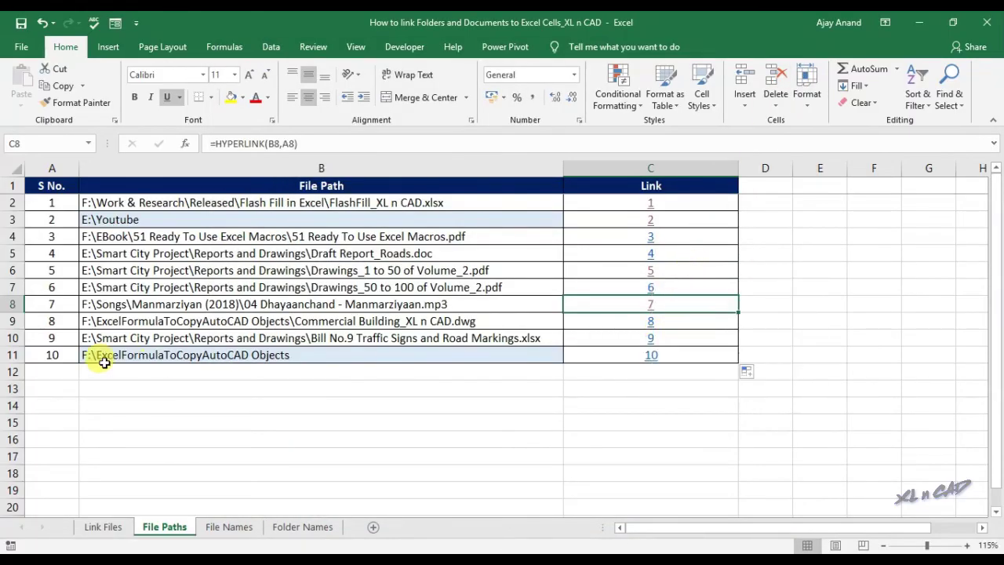
- Check link 10 opens the ExcelFormulaToCopyAutoCAD Objects folder, close it, and select the listed paths
{"action": "left_click", "coordinate": [653, 359]}
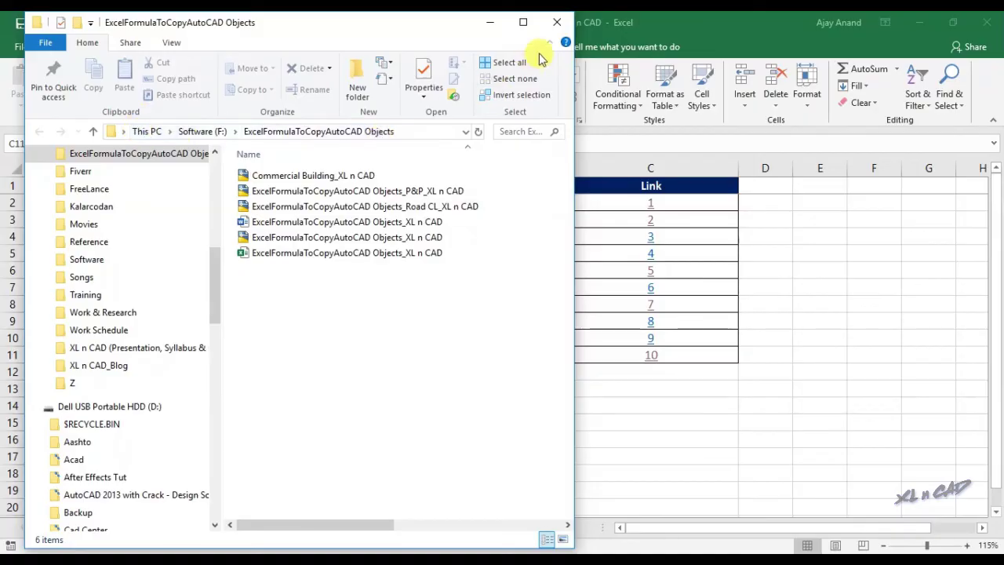
{"action": "left_click", "coordinate": [559, 23]}
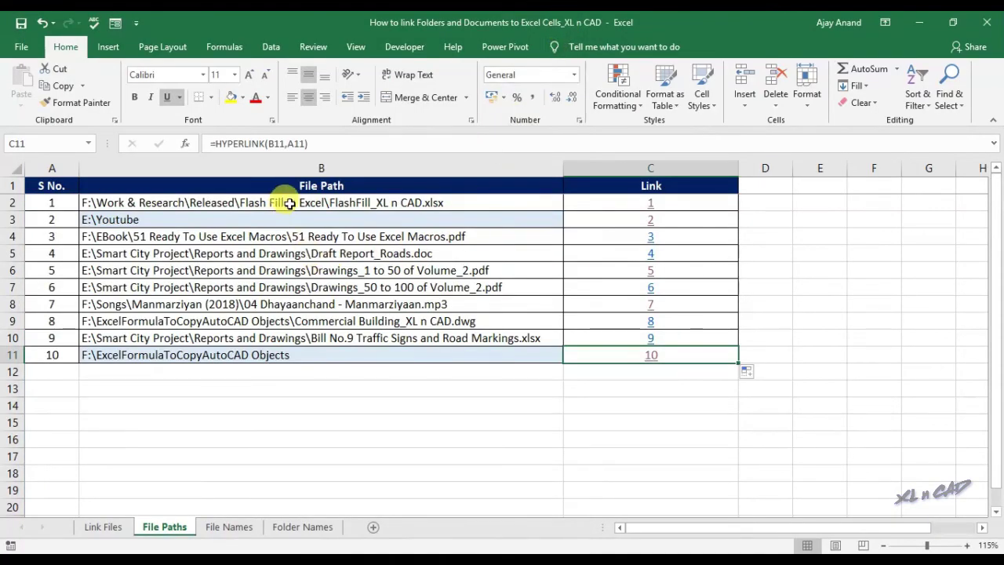
{"action": "left_click_drag", "start_coordinate": [289, 203], "coordinate": [317, 363]}
- Run Get File Names for the 19 Reports and Drawings files, then Get Folder Names for E:\Youtube
{"action": "left_click", "coordinate": [317, 371]}
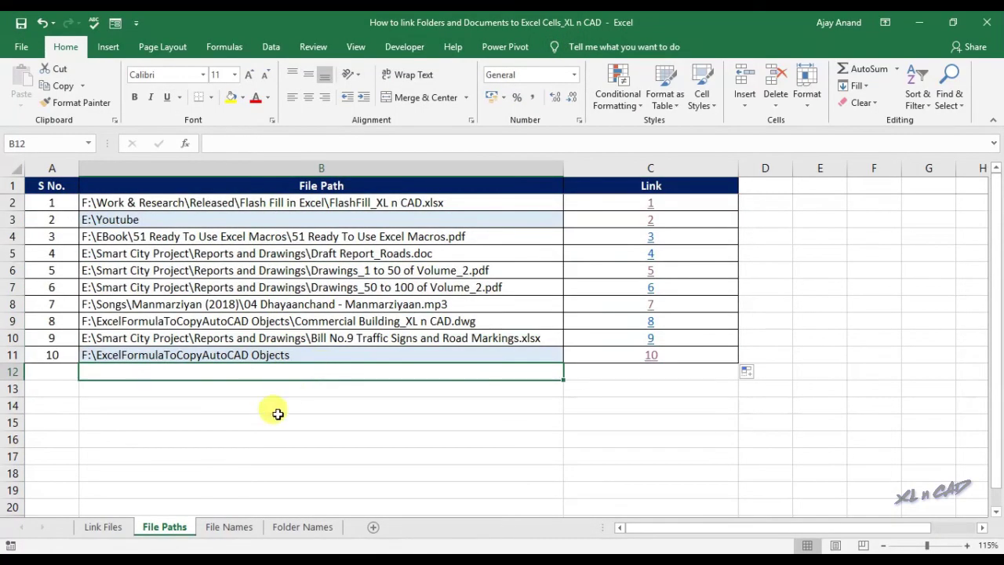
{"action": "left_click", "coordinate": [229, 526]}
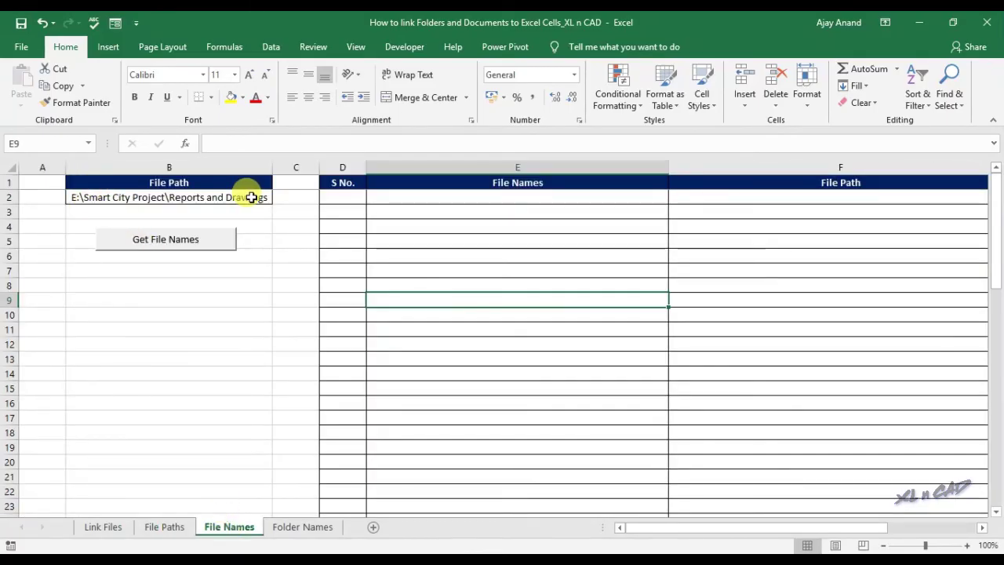
{"action": "left_click", "coordinate": [218, 247]}
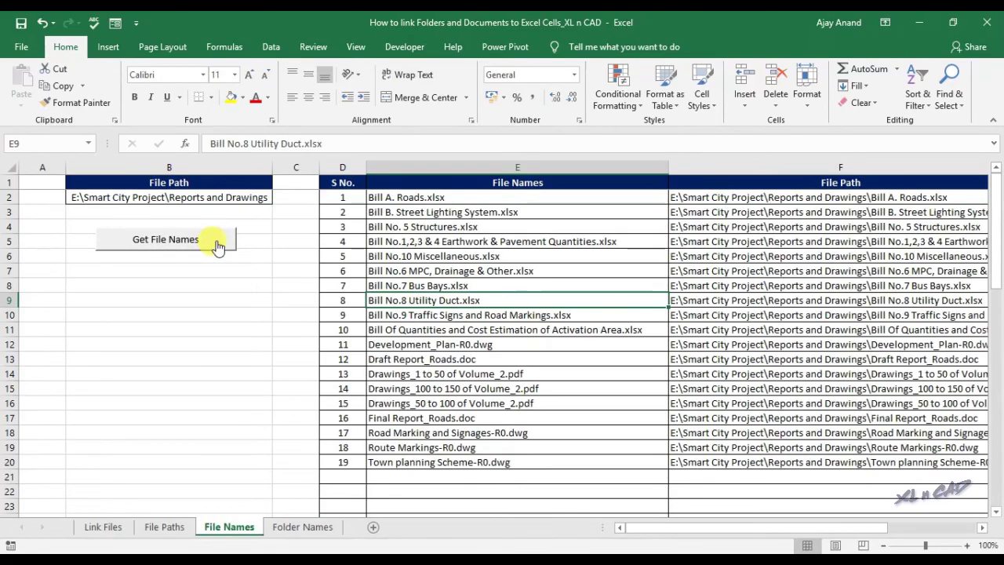
{"action": "left_click", "coordinate": [303, 526]}
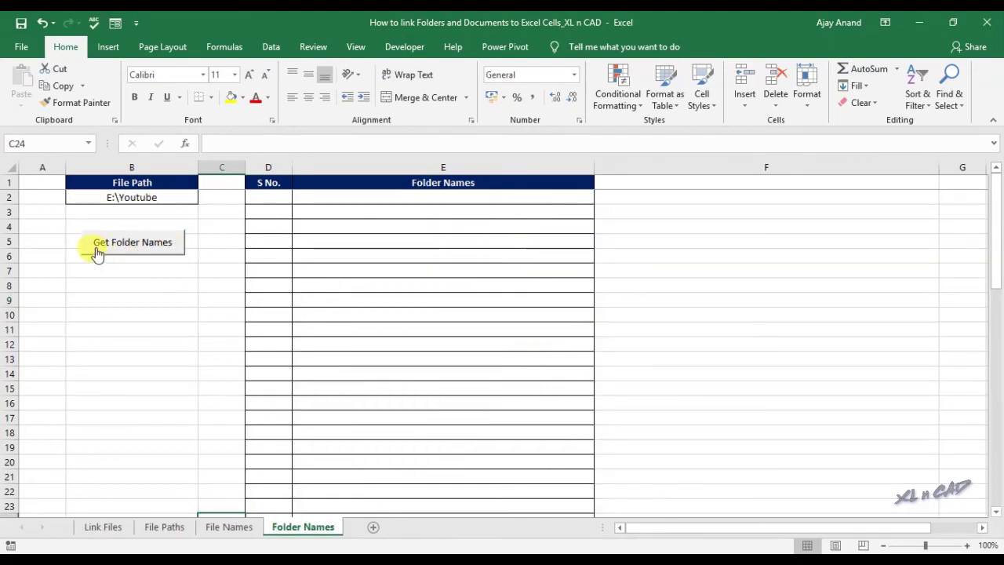
{"action": "left_click", "coordinate": [172, 251]}
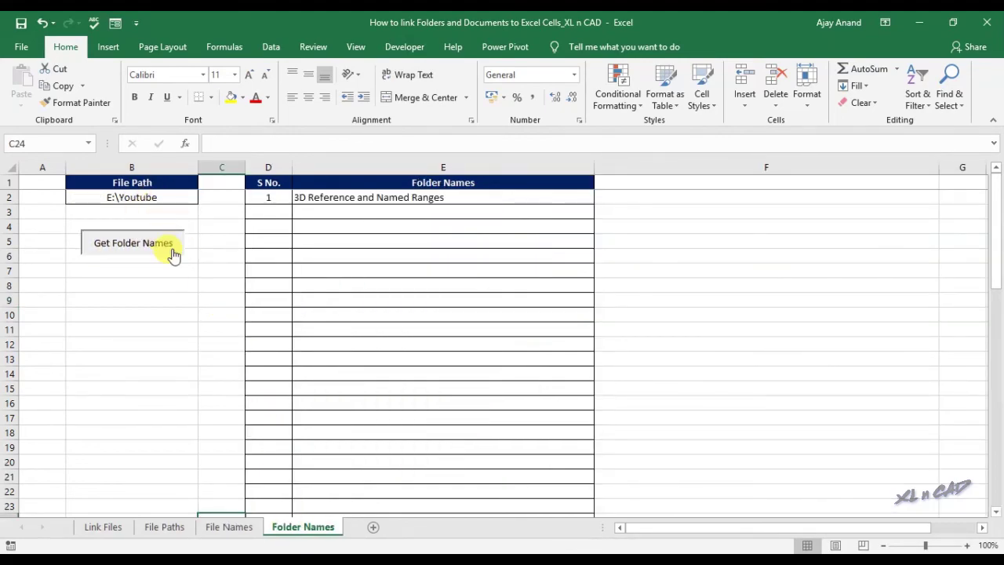